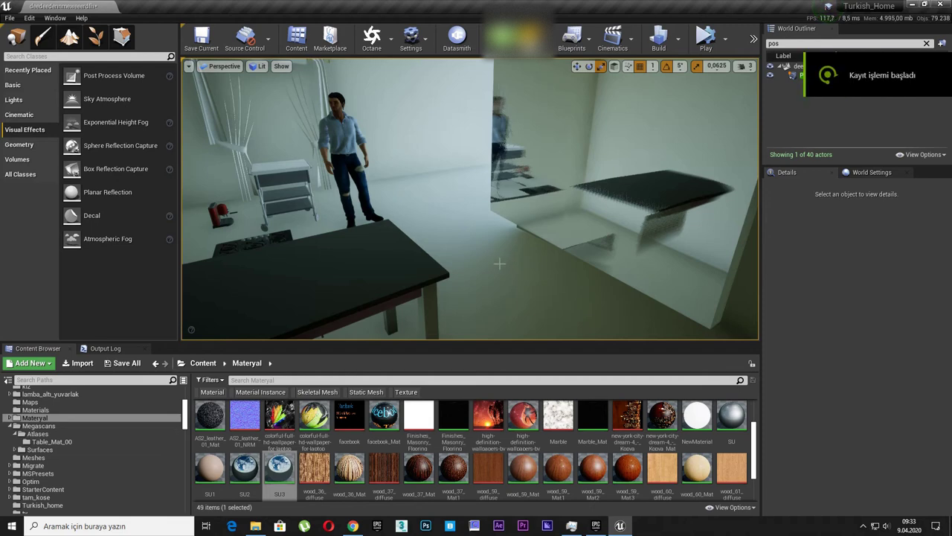
# Select the thin Cube panel on the wall, clear the outliner search, and show Basic placeable actors.
pyautogui.moveTo(514, 266); pyautogui.dragTo(485, 224)
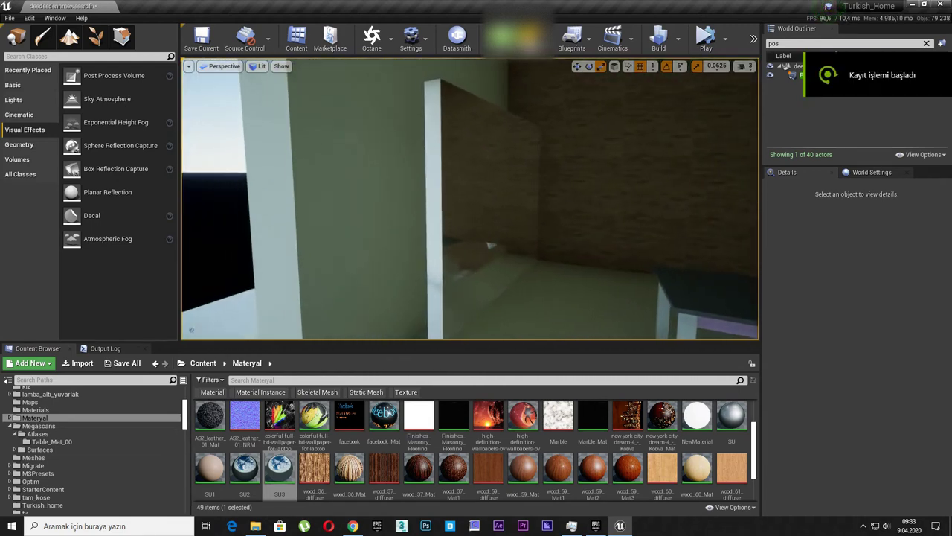
pyautogui.click(484, 225)
pyautogui.click(926, 44)
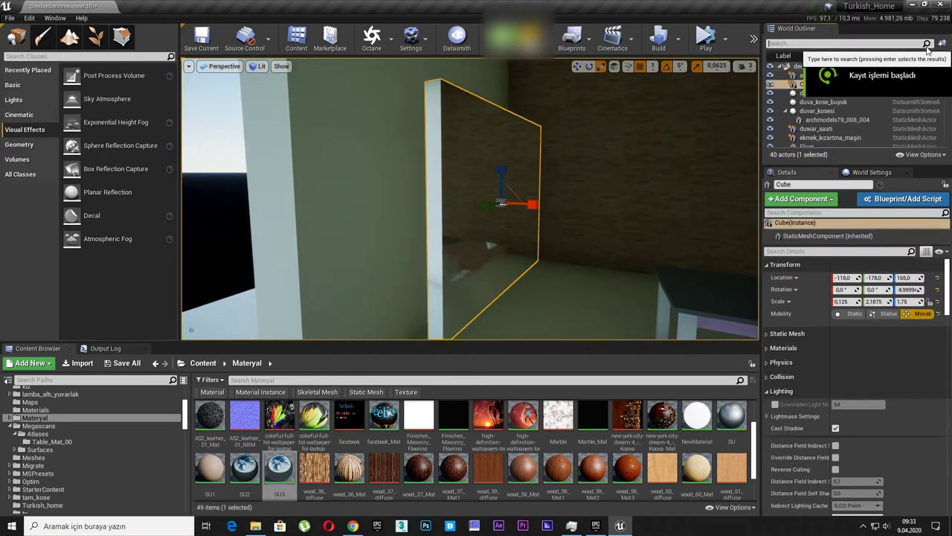
pyautogui.click(801, 86)
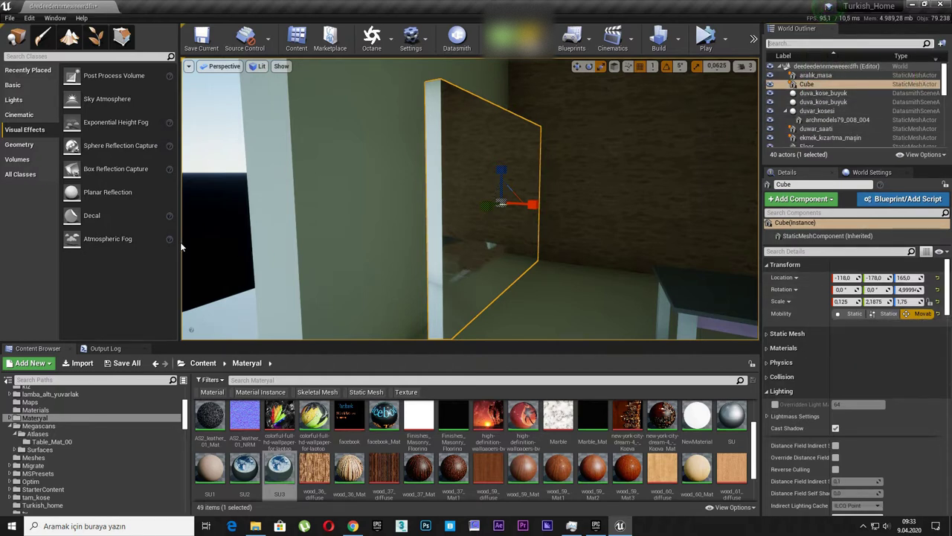
pyautogui.click(23, 86)
pyautogui.moveTo(90, 192)
pyautogui.mouseDown()
pyautogui.moveTo(69, 214)
pyautogui.moveTo(49, 215)
pyautogui.mouseUp()
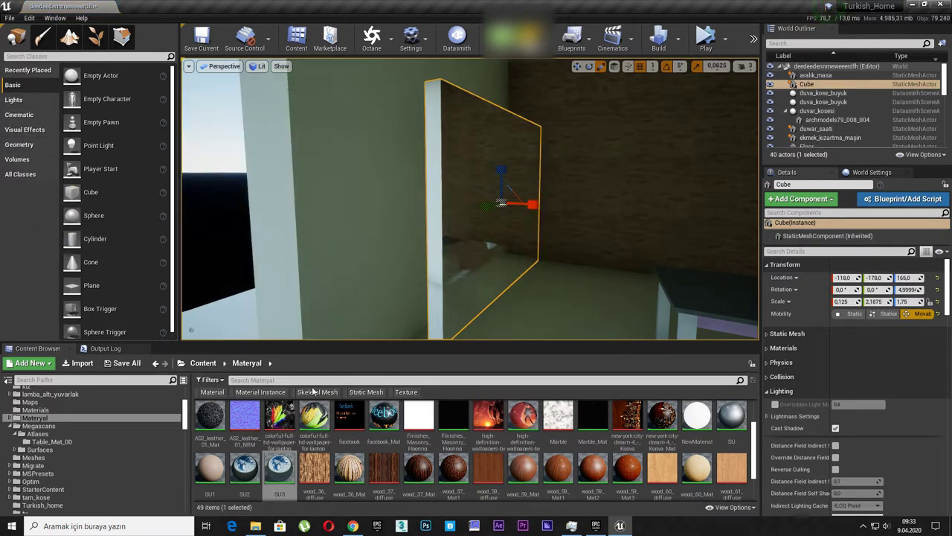
pyautogui.doubleClick(279, 469)
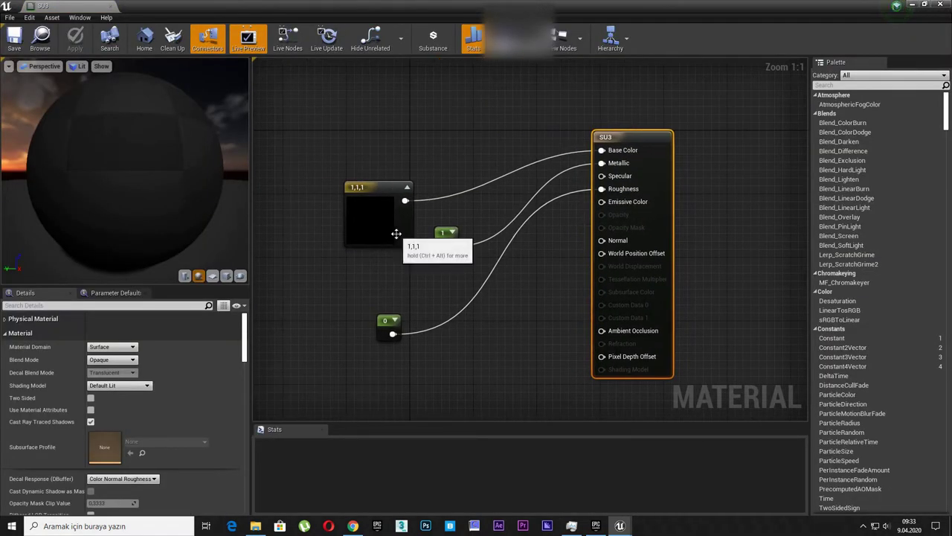
pyautogui.click(396, 234)
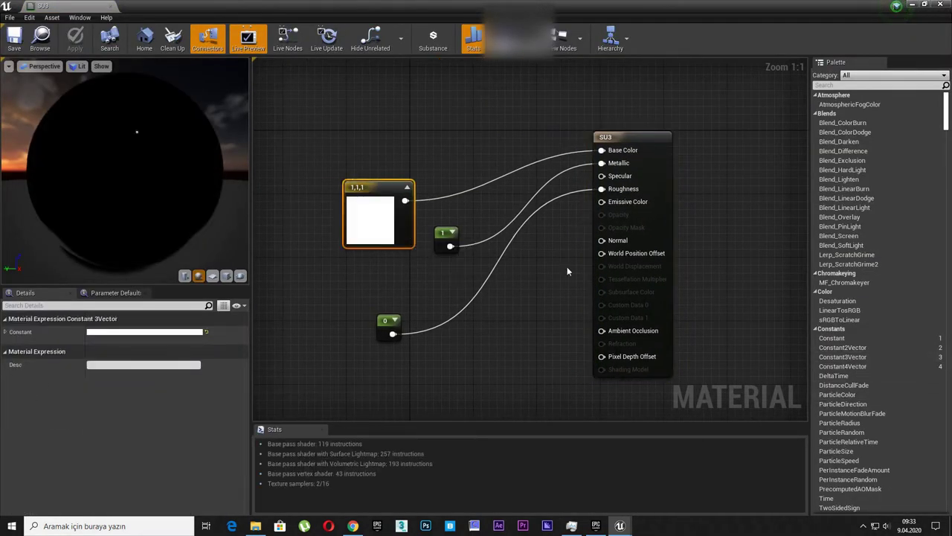
pyautogui.moveTo(449, 245); pyautogui.dragTo(447, 247)
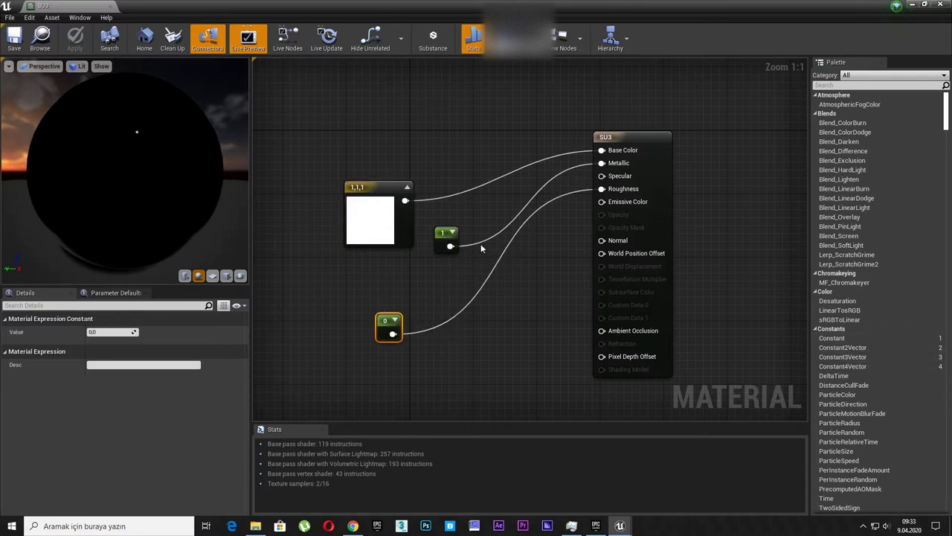
pyautogui.click(111, 7)
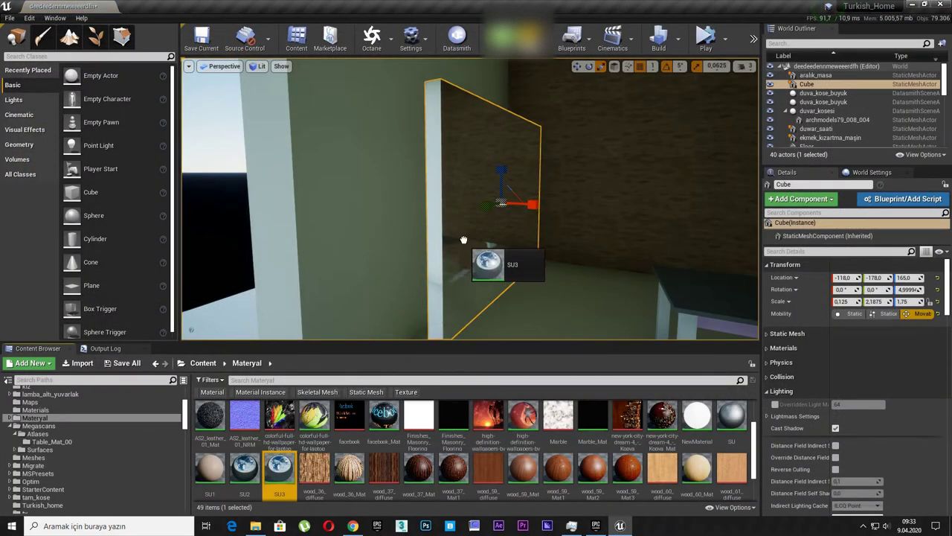
# Drag the SU3 material from the Content Browser onto the thin wall Cube panel.
pyautogui.moveTo(297, 451); pyautogui.dragTo(469, 244)
pyautogui.moveTo(469, 244)
pyautogui.mouseDown(button='right')
pyautogui.moveTo(446, 246)
pyautogui.moveTo(462, 240)
pyautogui.mouseUp(button='right')
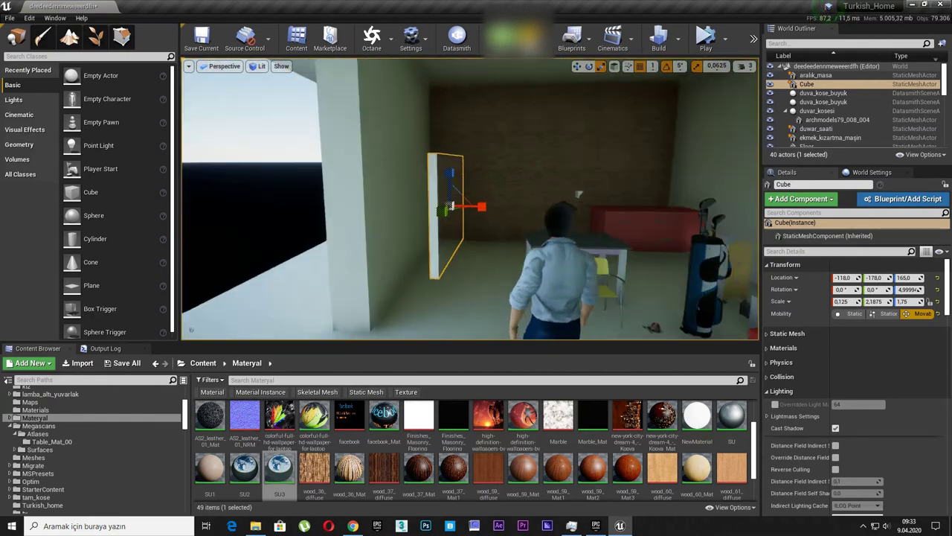
pyautogui.click(411, 37)
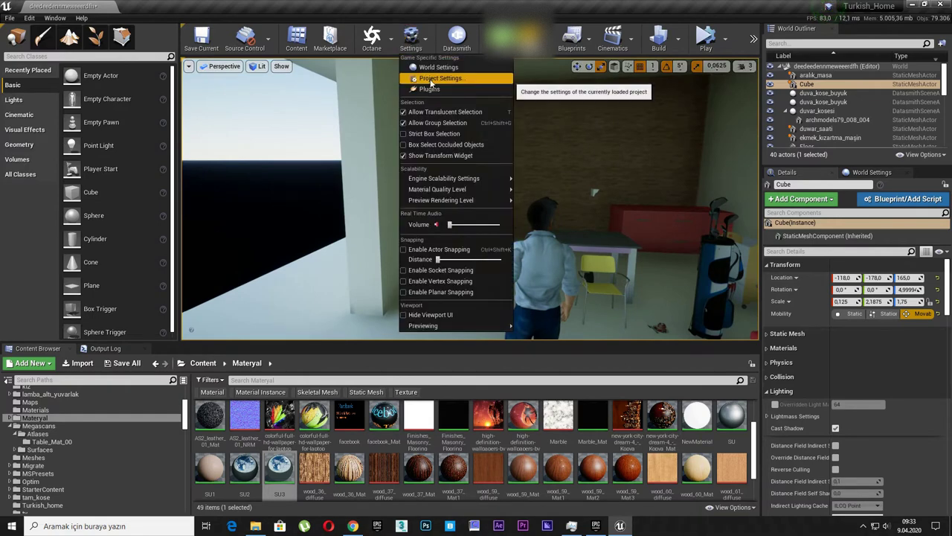
# Toggle 'Support global clip plane for Planar Reflections' off and back on in Engine > Rendering.
pyautogui.click(430, 78)
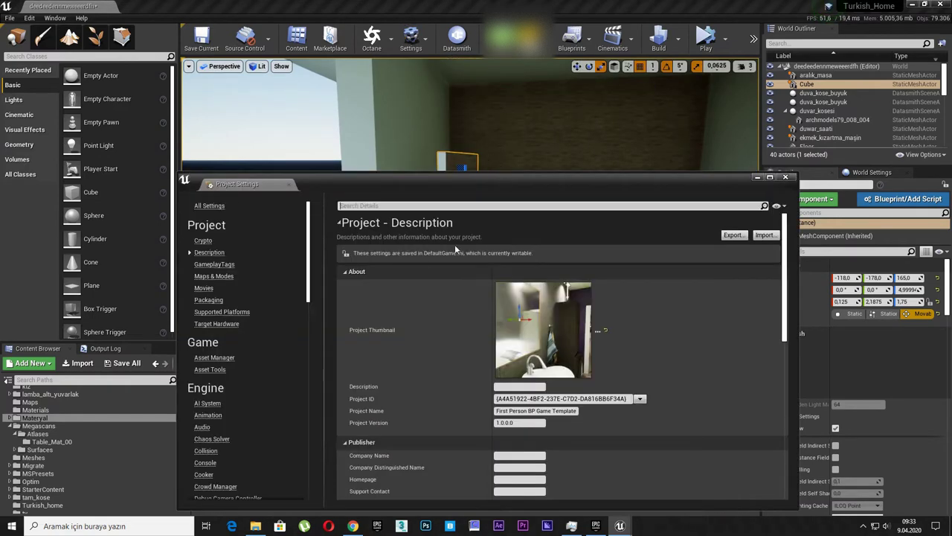
pyautogui.scroll(-5, 264, 318)
pyautogui.scroll(-4, 253, 331)
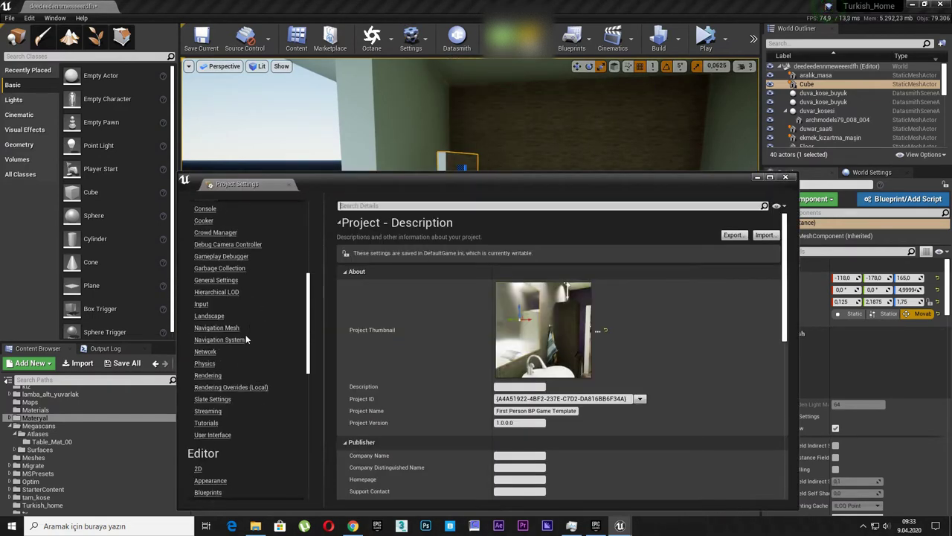
pyautogui.click(216, 377)
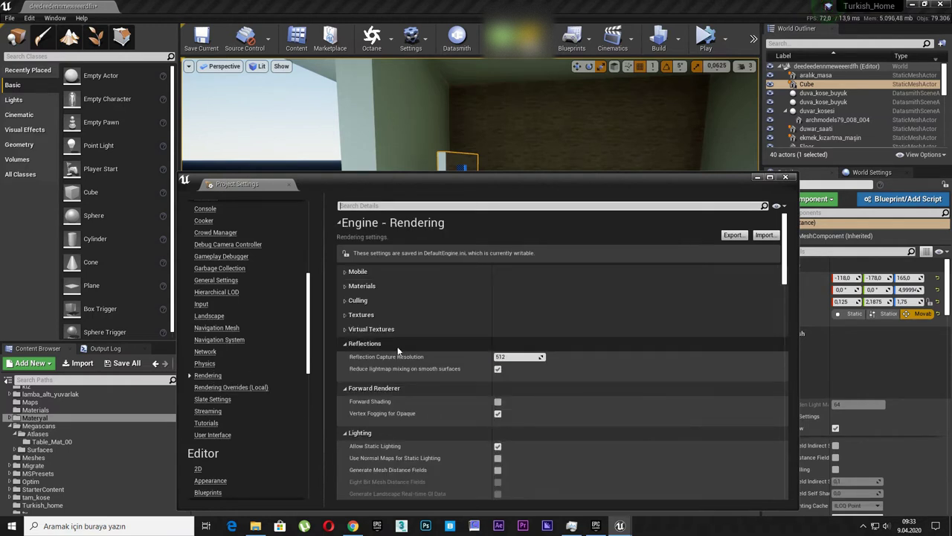
pyautogui.scroll(-3, 396, 356)
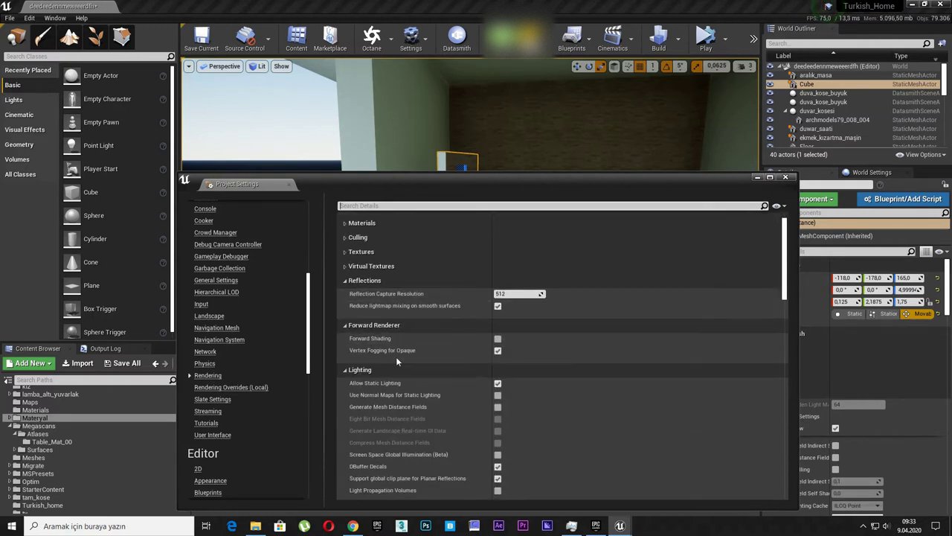
pyautogui.scroll(-2, 396, 357)
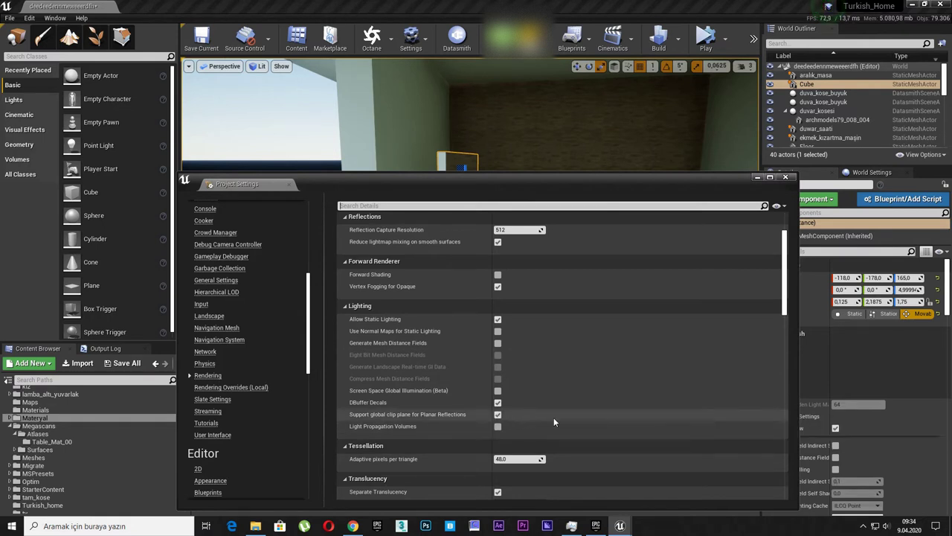
pyautogui.click(498, 415)
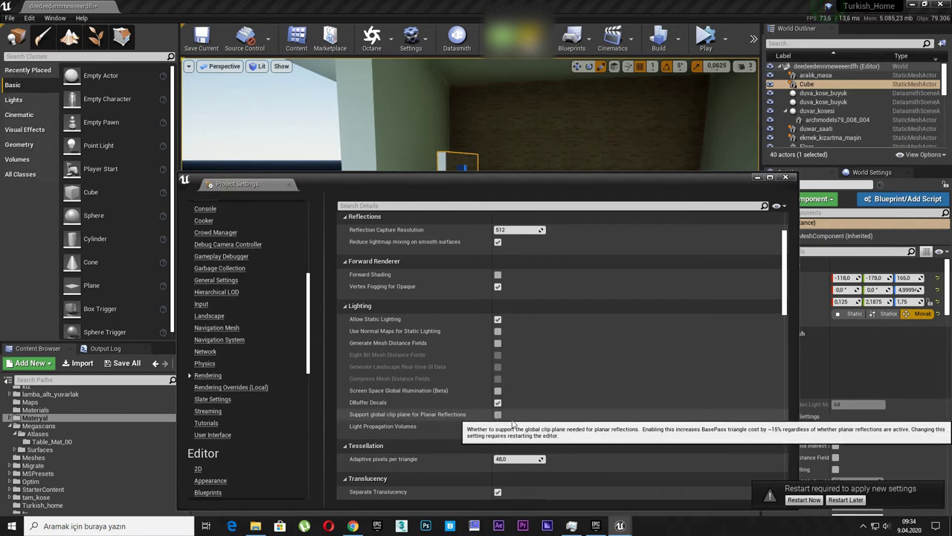
pyautogui.click(497, 414)
pyautogui.click(786, 178)
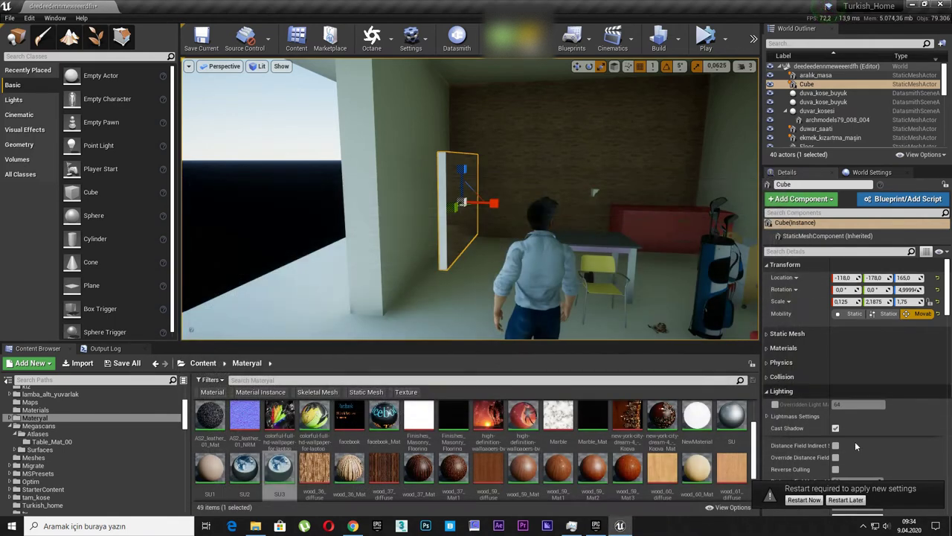
pyautogui.click(848, 501)
# Bring the mirror Cube panel back into view and list the Visual Effects placeable actors.
pyautogui.moveTo(509, 216); pyautogui.dragTo(509, 216, button='right')
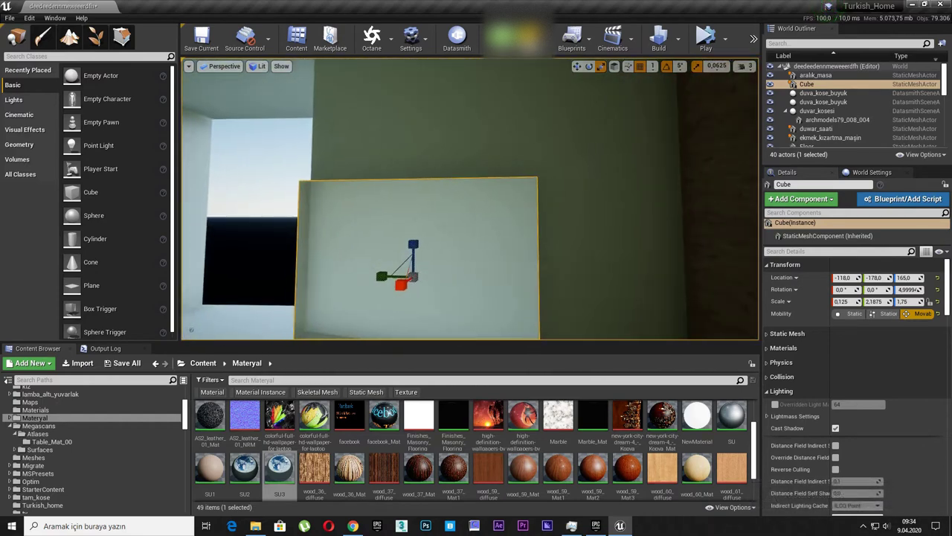
pyautogui.moveTo(484, 177); pyautogui.dragTo(483, 177, button='right')
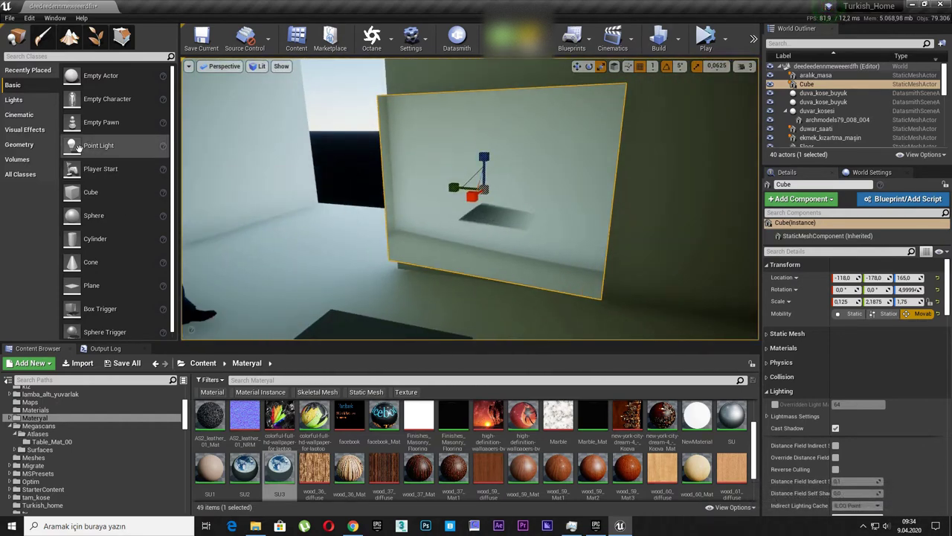
pyautogui.click(36, 132)
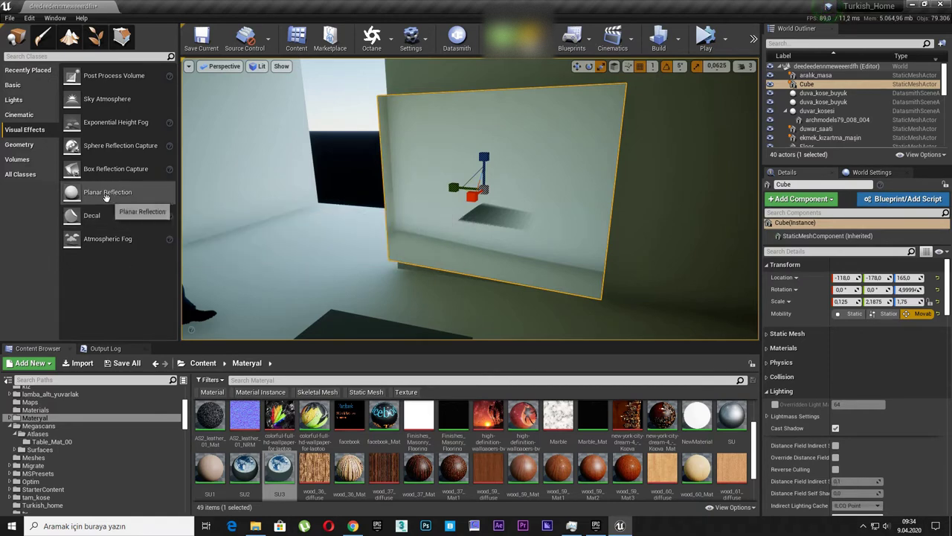
# Place a Planar Reflection actor in the room, raise it to Z 84, and scale X and Y to 0.04.
pyautogui.moveTo(115, 201); pyautogui.dragTo(320, 276)
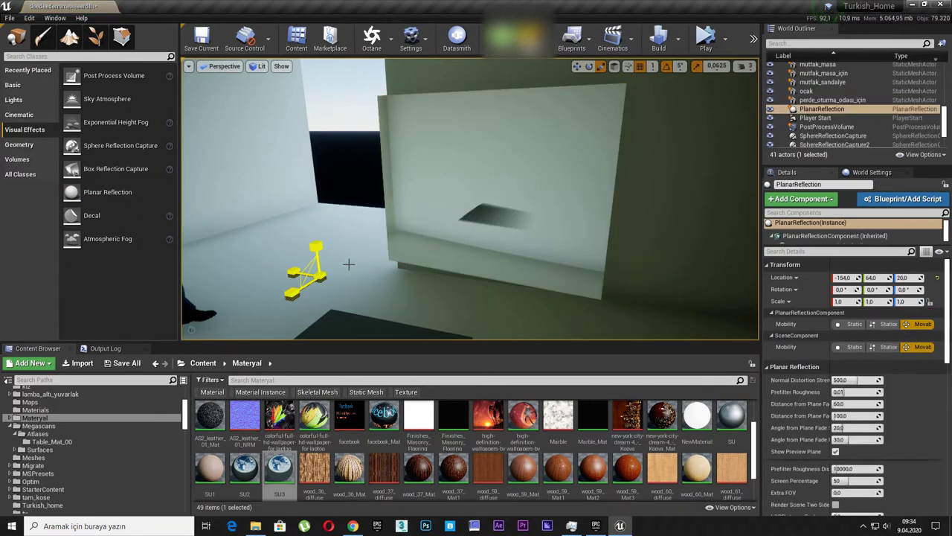
pyautogui.moveTo(349, 263)
pyautogui.mouseDown(button='right')
pyautogui.moveTo(430, 82)
pyautogui.moveTo(462, 223)
pyautogui.mouseUp(button='right')
pyautogui.moveTo(461, 186)
pyautogui.mouseDown()
pyautogui.moveTo(461, 164)
pyautogui.moveTo(477, 211)
pyautogui.mouseUp()
pyautogui.write('0,04')
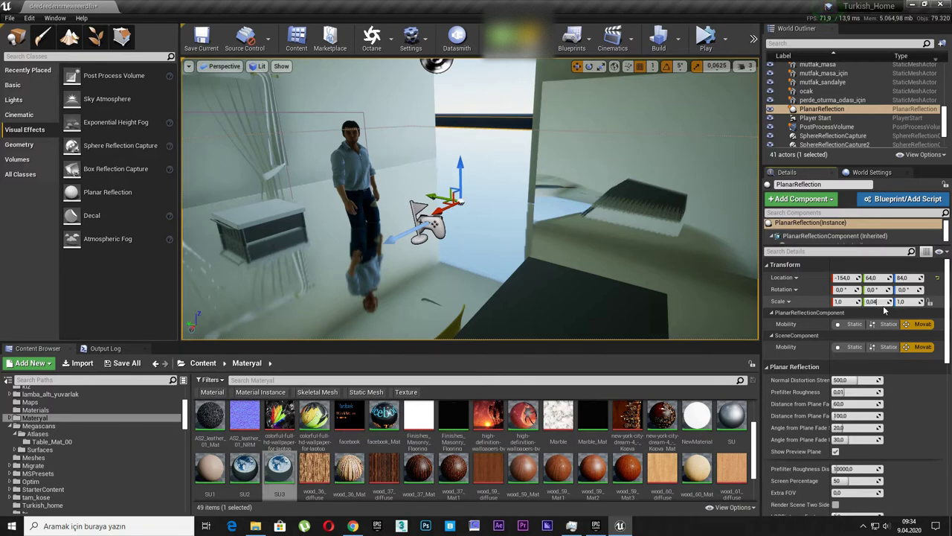
pyautogui.press('Return')
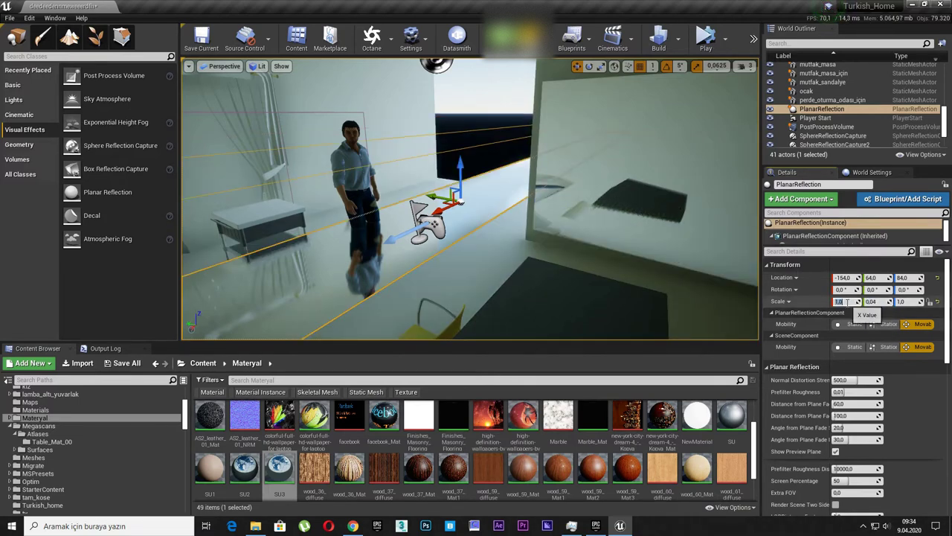
pyautogui.write('4')
pyautogui.press('Return')
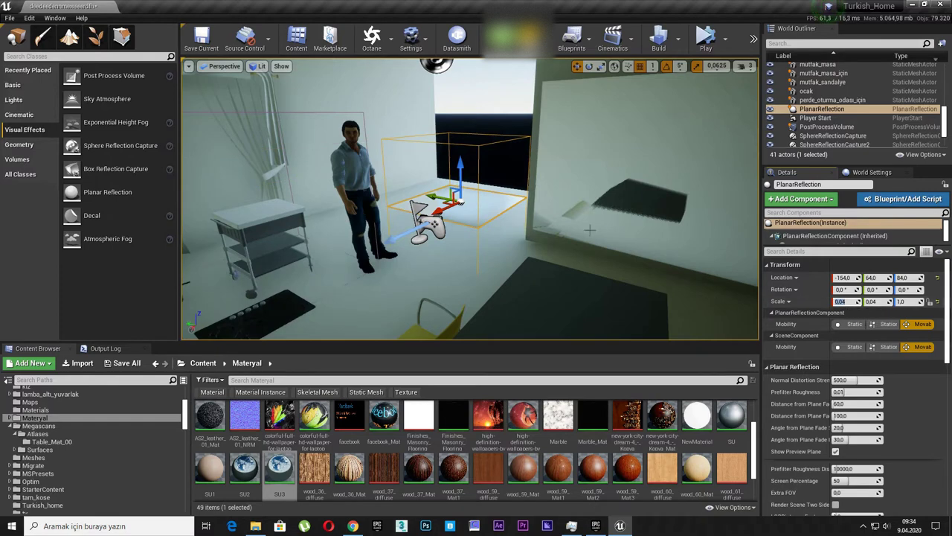
# Rotate the Planar Reflection to stand upright at -90 degrees.
pyautogui.press('e')
pyautogui.moveTo(496, 199); pyautogui.dragTo(476, 223)
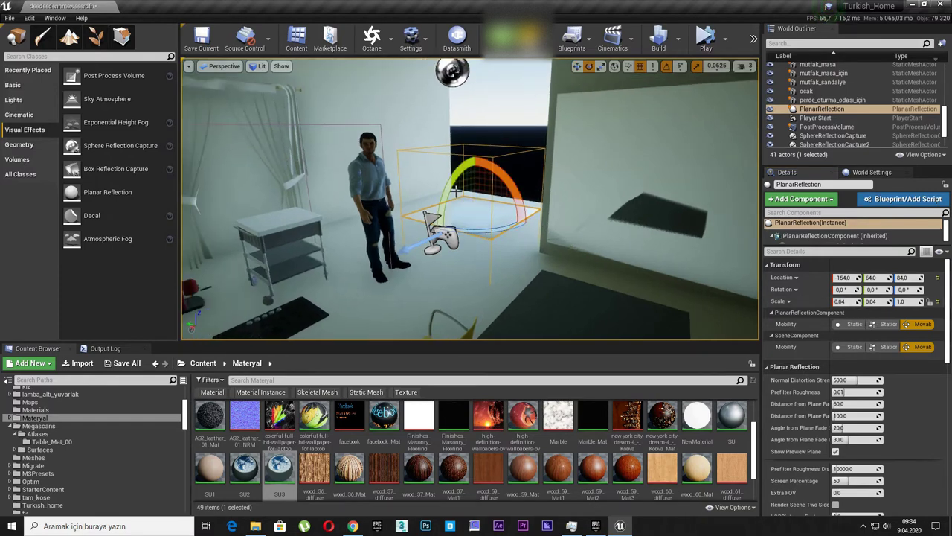
pyautogui.moveTo(424, 253); pyautogui.dragTo(474, 277)
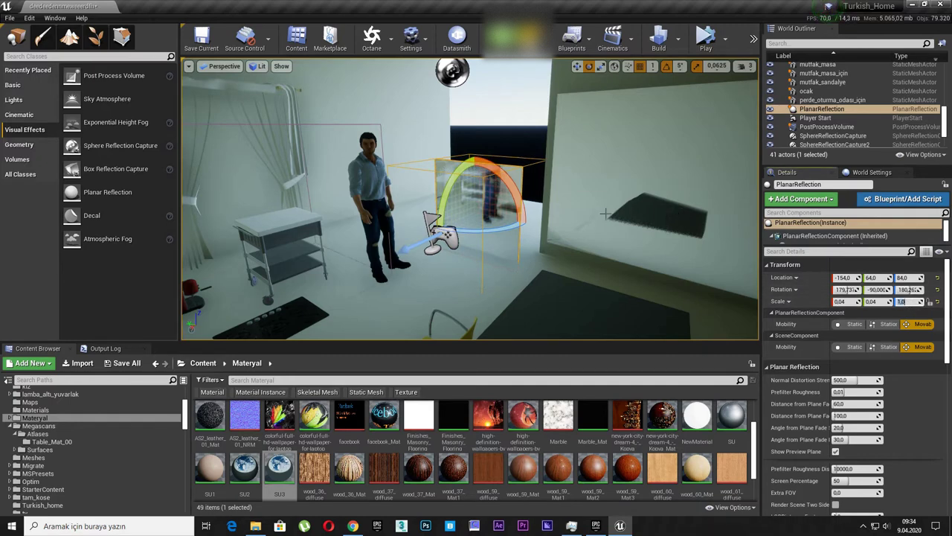
# Move the planar reflection up against the wall and settle it at X -110.
pyautogui.press('w')
pyautogui.moveTo(533, 183); pyautogui.dragTo(506, 196, button='right')
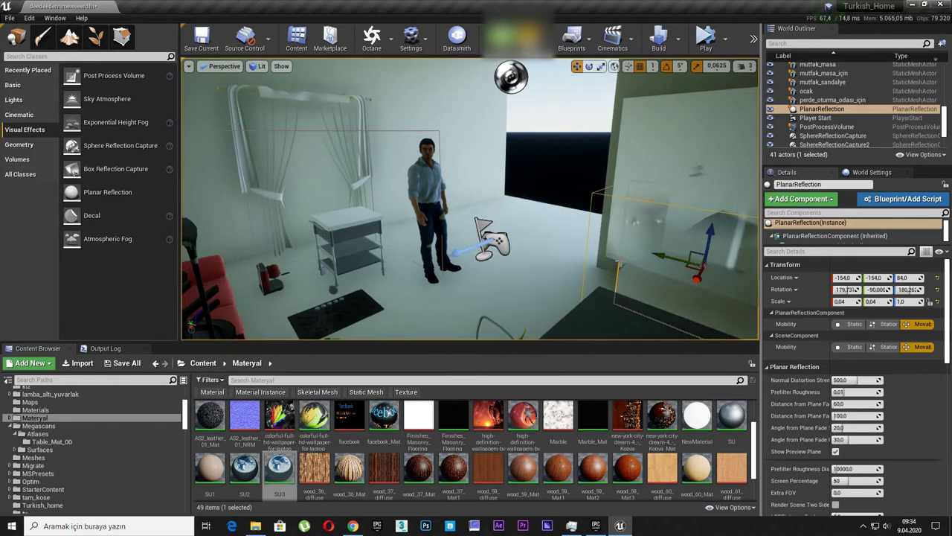
pyautogui.moveTo(594, 227)
pyautogui.mouseDown()
pyautogui.moveTo(587, 154)
pyautogui.moveTo(588, 165)
pyautogui.mouseUp()
pyautogui.moveTo(588, 165); pyautogui.dragTo(491, 192, button='right')
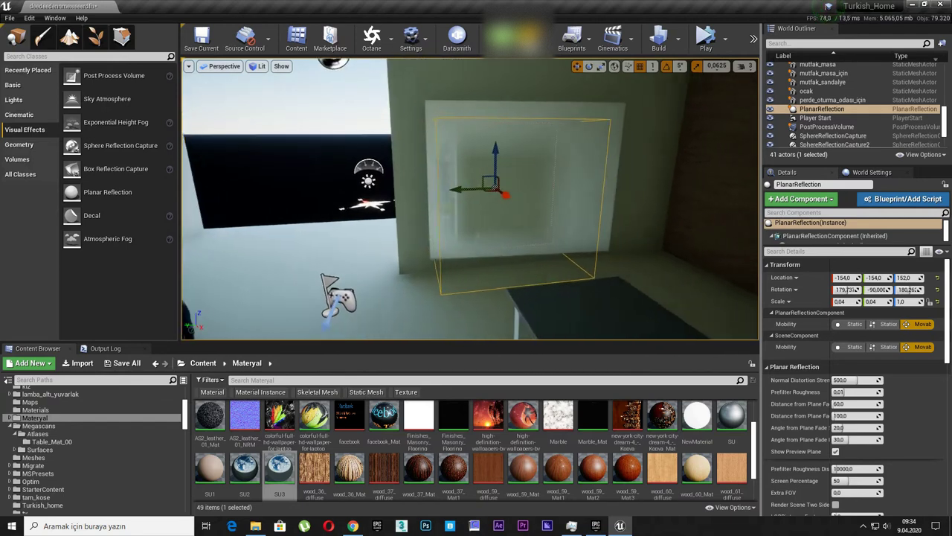
pyautogui.moveTo(499, 194); pyautogui.dragTo(535, 196)
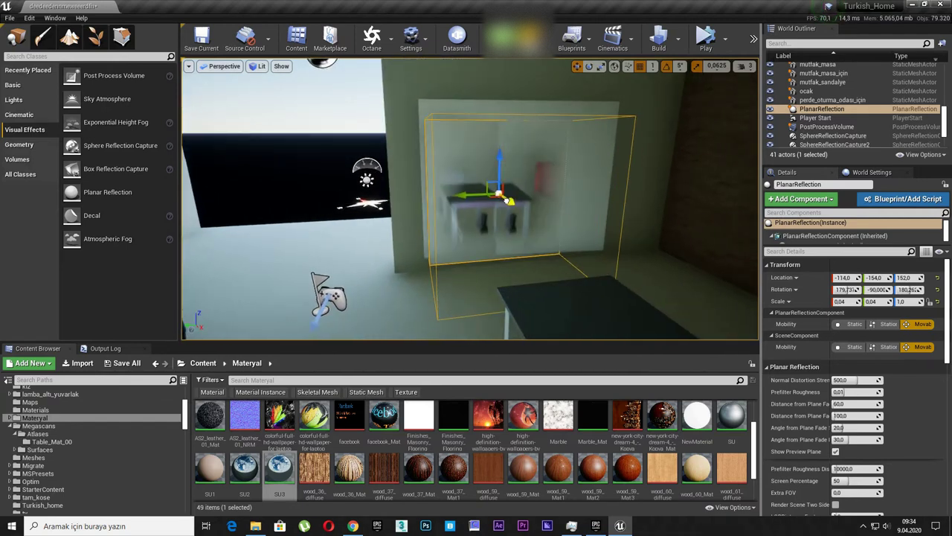
pyautogui.moveTo(535, 196)
pyautogui.mouseDown(button='right')
pyautogui.moveTo(417, 201)
pyautogui.moveTo(541, 192)
pyautogui.mouseUp(button='right')
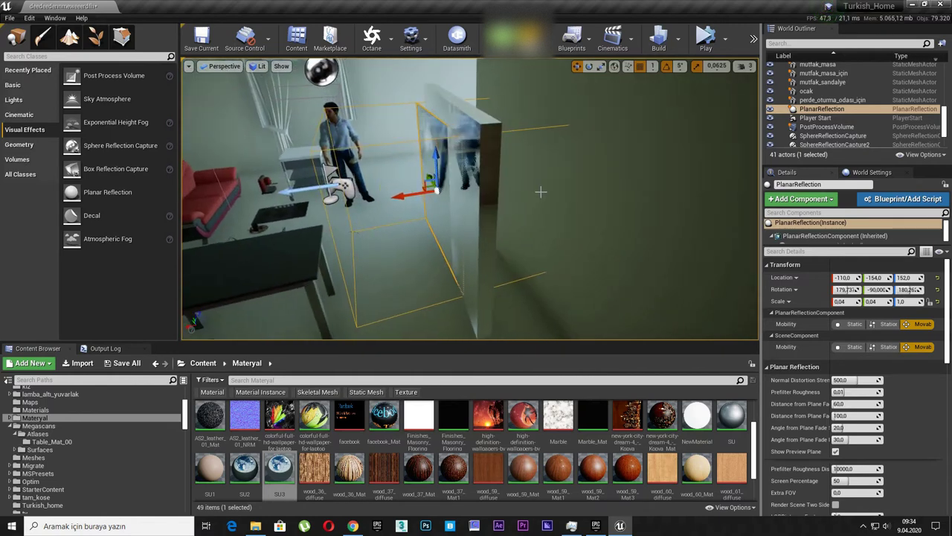
# Tilt the planar reflection by 5 degrees.
pyautogui.moveTo(453, 214); pyautogui.dragTo(455, 210)
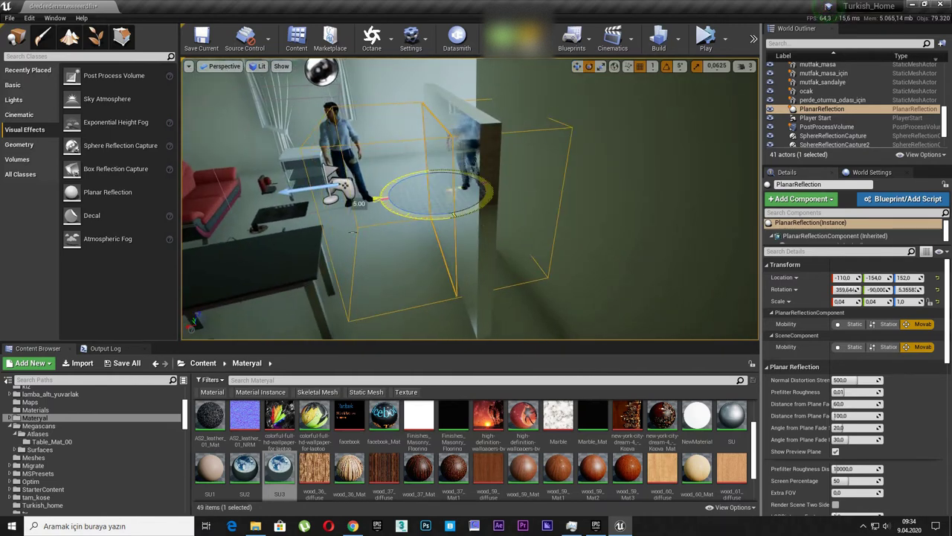
pyautogui.moveTo(499, 186); pyautogui.dragTo(505, 199, button='right')
pyautogui.press('w')
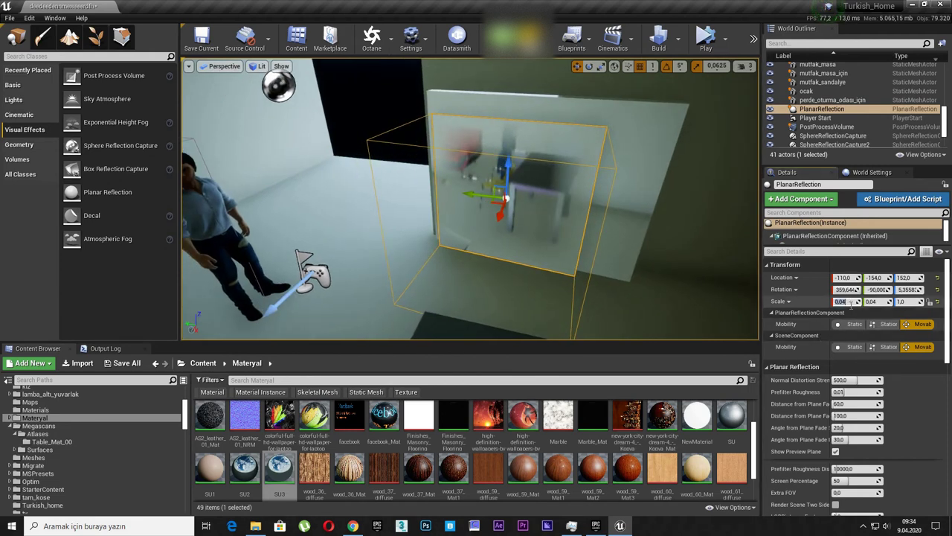
# Set Scale X to 0.045 and Scale Y to 0.055, and position the reflection at Z 168, Y -179.
pyautogui.press('Return')
pyautogui.press('Return')
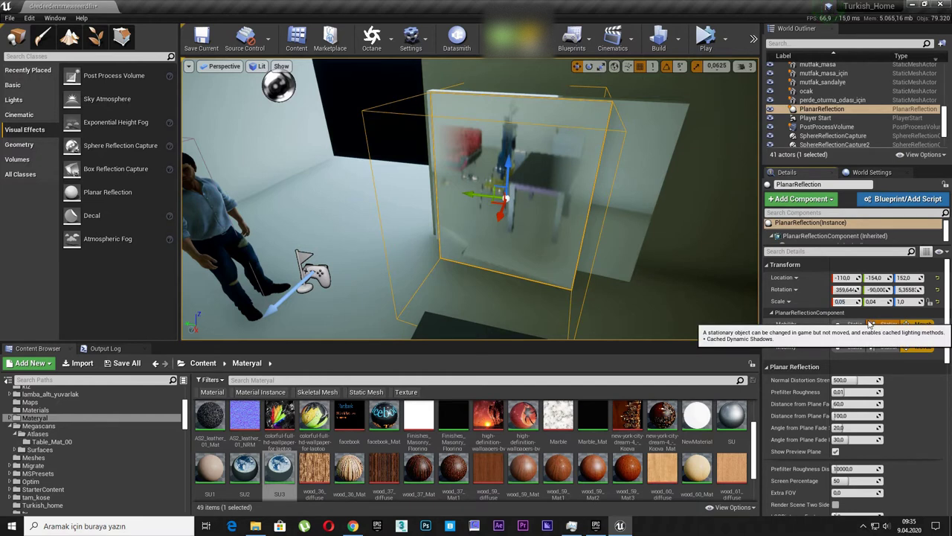
pyautogui.write('5')
pyautogui.press('Return')
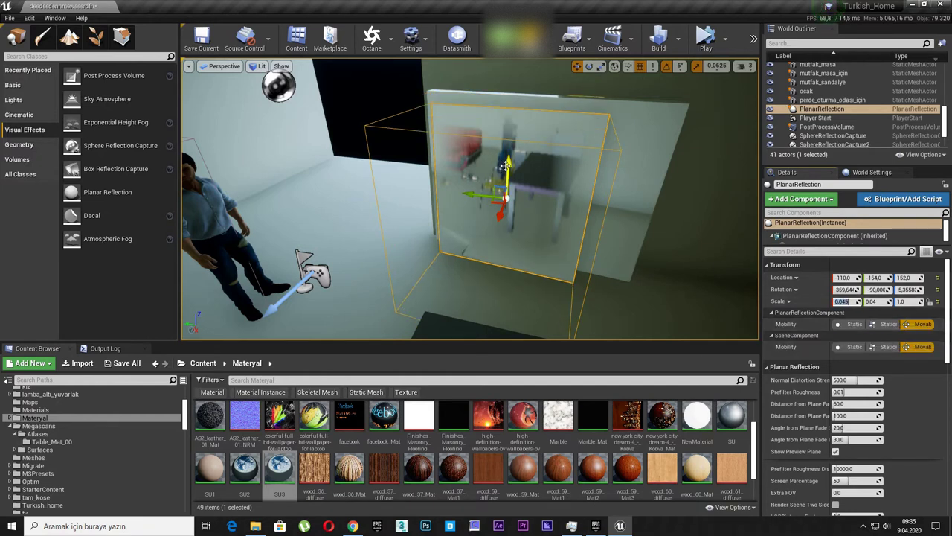
pyautogui.moveTo(505, 165); pyautogui.dragTo(506, 149)
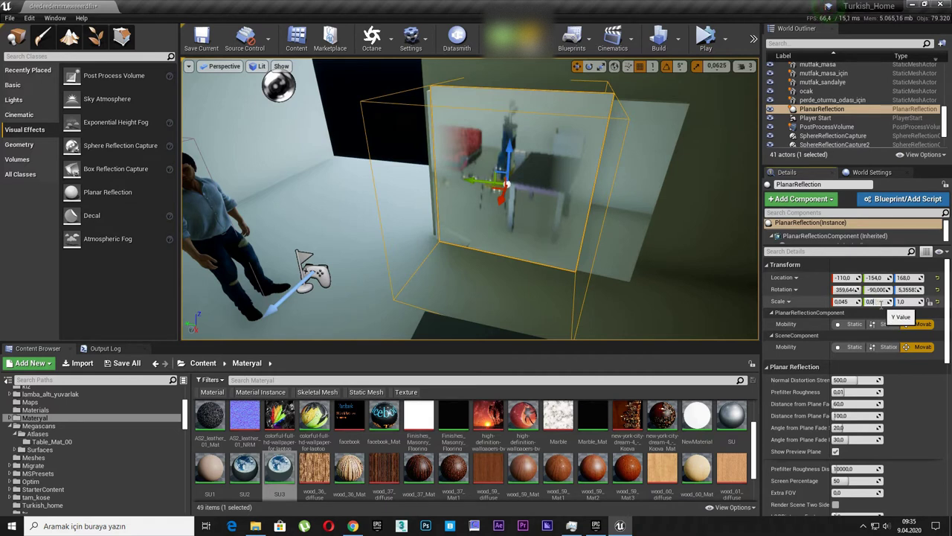
pyautogui.moveTo(880, 302); pyautogui.dragTo(883, 303)
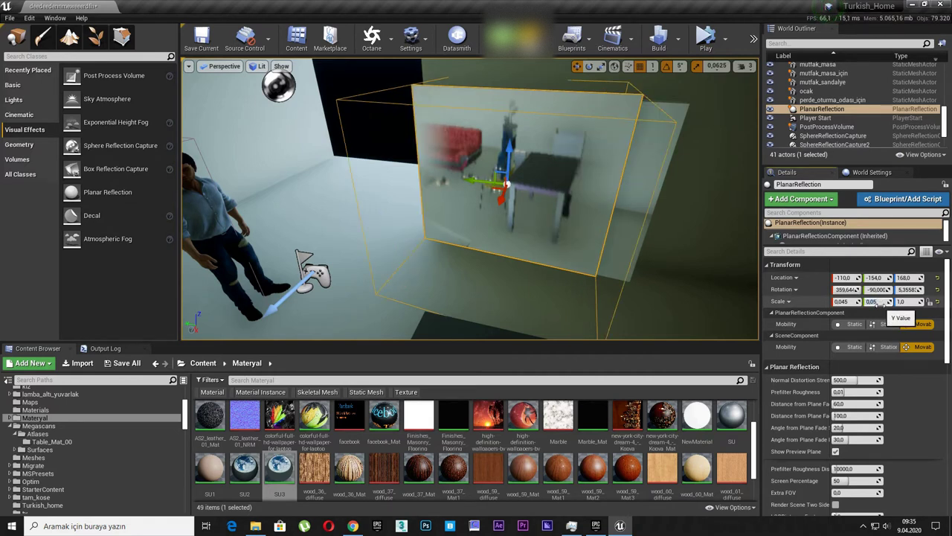
pyautogui.moveTo(476, 177); pyautogui.dragTo(666, 218)
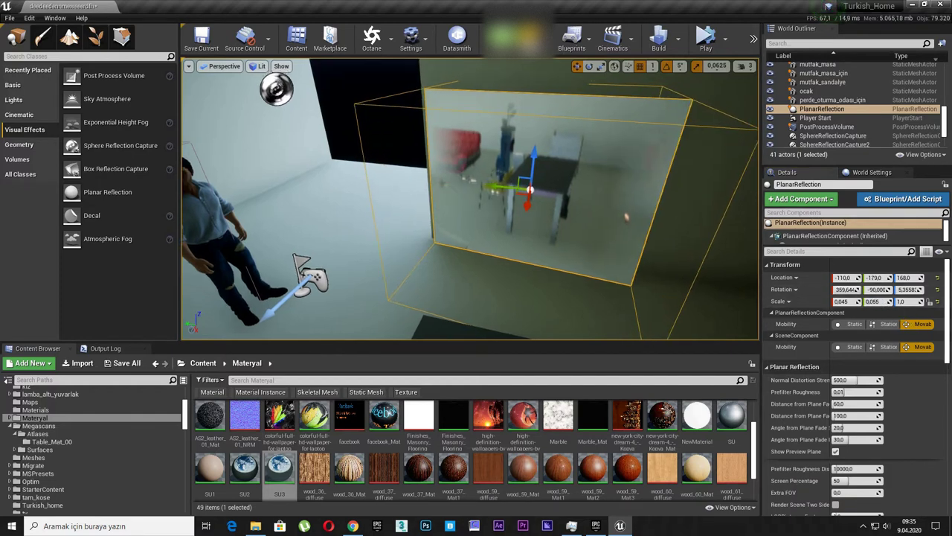
pyautogui.moveTo(476, 223)
pyautogui.mouseDown(button='right')
pyautogui.moveTo(461, 209)
pyautogui.moveTo(476, 198)
pyautogui.mouseUp(button='right')
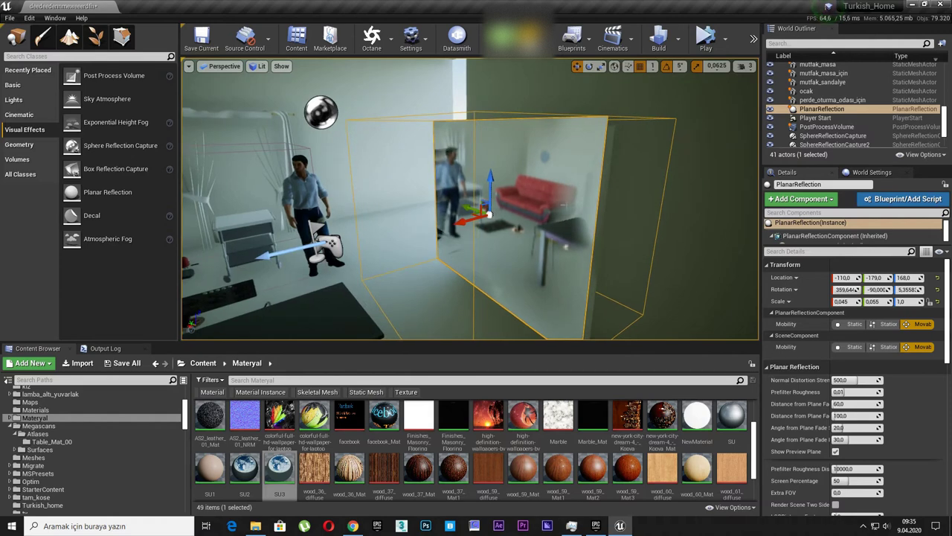
# Set the second Distance from Plane Fade to 0, after briefly trying 300.
pyautogui.click(855, 415)
pyautogui.write('300')
pyautogui.press('Return')
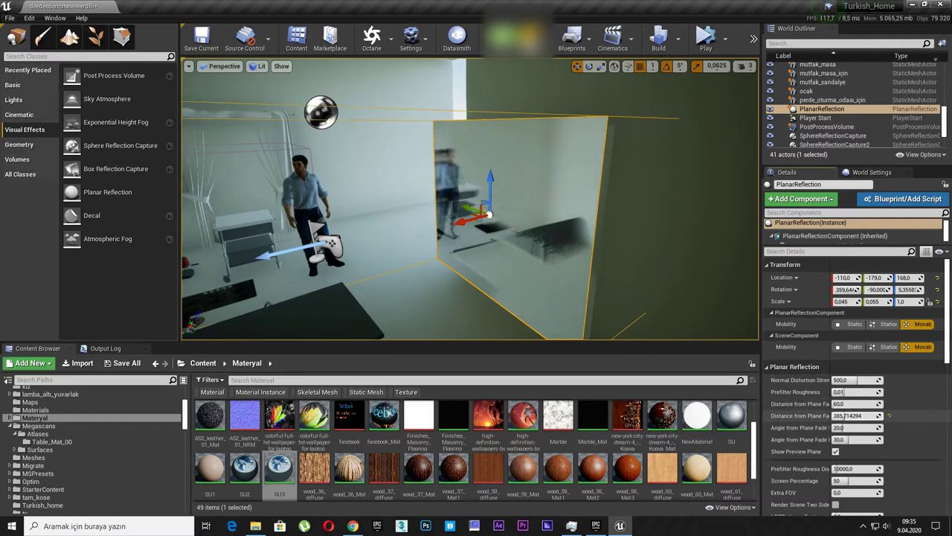
pyautogui.write('0')
pyautogui.press('Return')
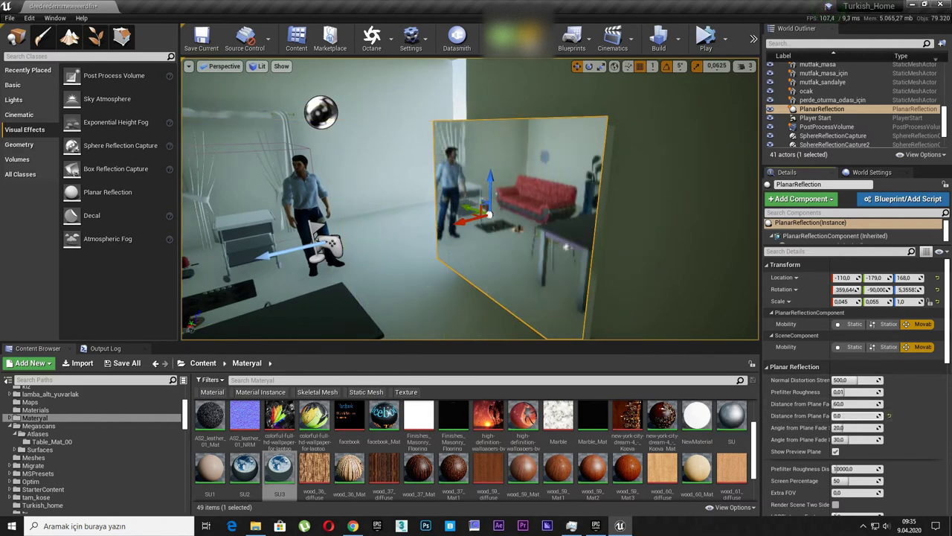
pyautogui.moveTo(586, 297); pyautogui.dragTo(585, 297, button='right')
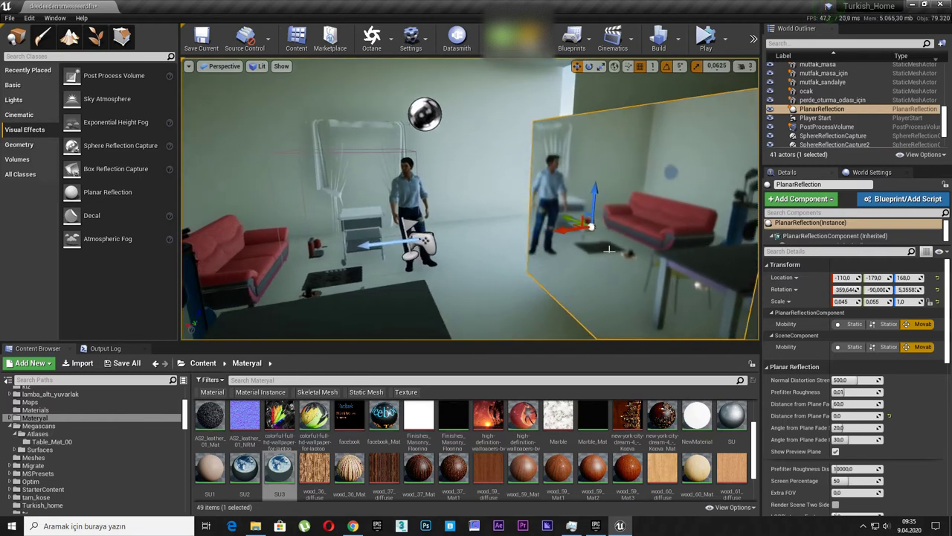
# Raise Screen Percentage to 100 and reset the first plane-fade distance to 60.
pyautogui.scroll(-2, 806, 436)
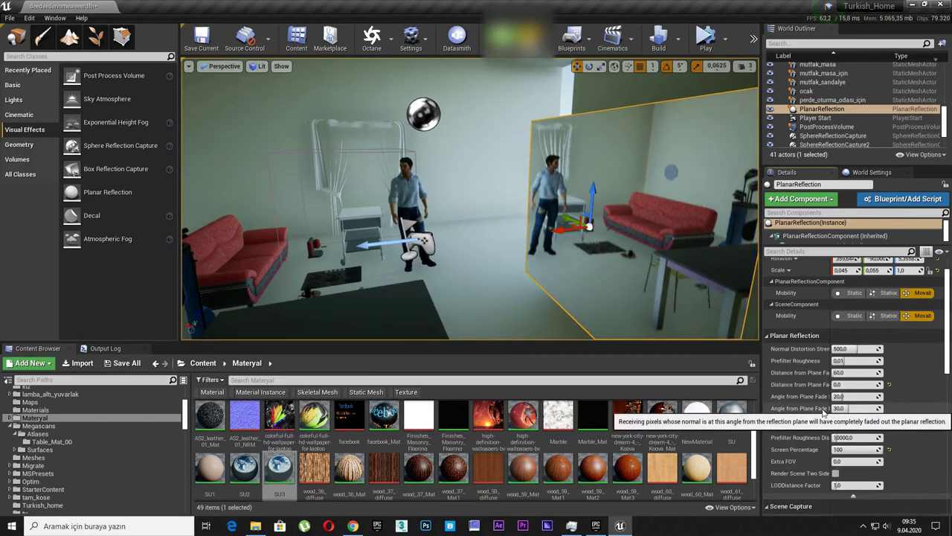
pyautogui.write('00')
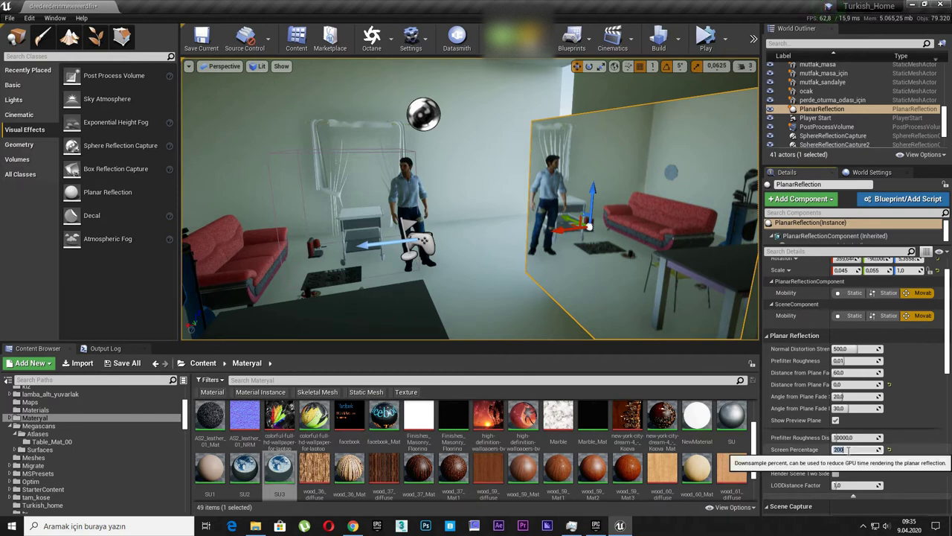
pyautogui.press('Return')
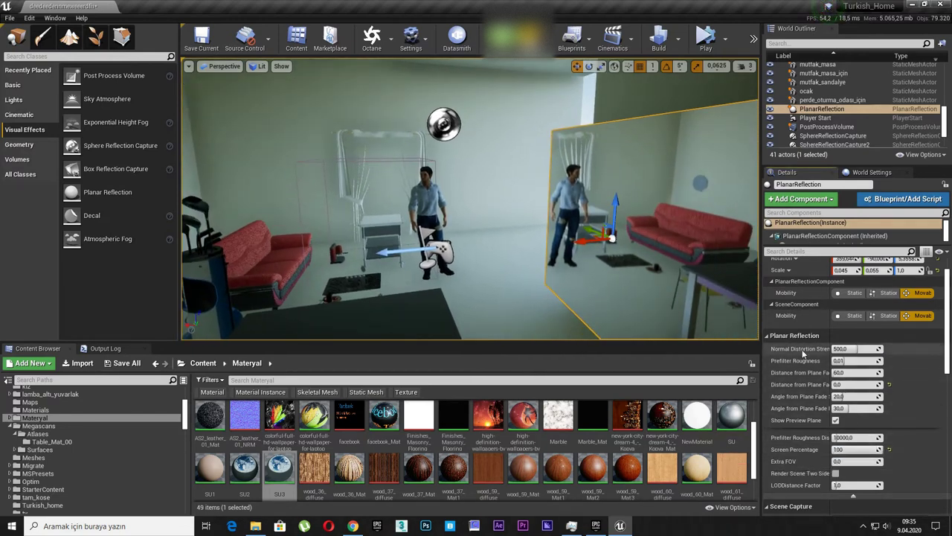
pyautogui.moveTo(856, 372)
pyautogui.mouseDown()
pyautogui.moveTo(826, 372)
pyautogui.moveTo(863, 372)
pyautogui.mouseUp()
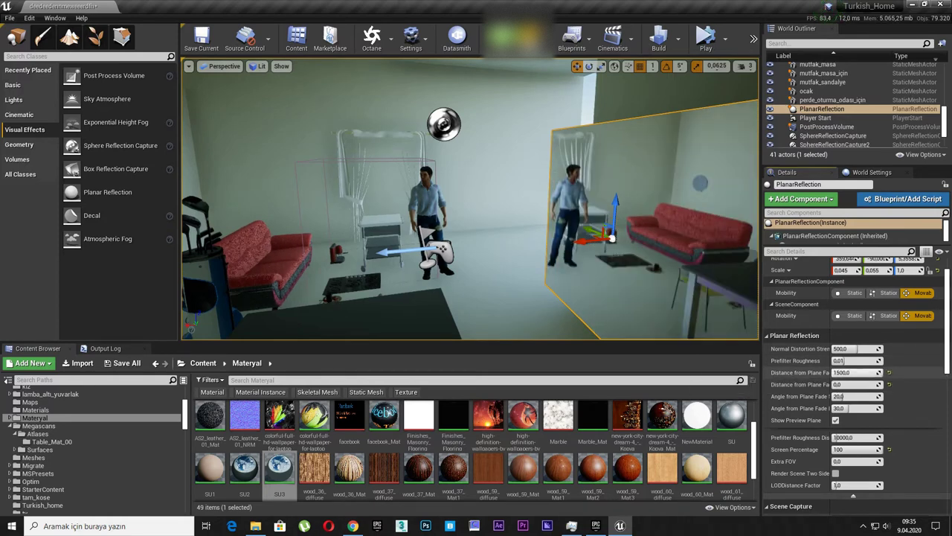
pyautogui.click(889, 374)
# Set Prefilter Roughness to 0.04 and raise the Normal Distortion Strength.
pyautogui.moveTo(661, 276); pyautogui.dragTo(714, 253, button='right')
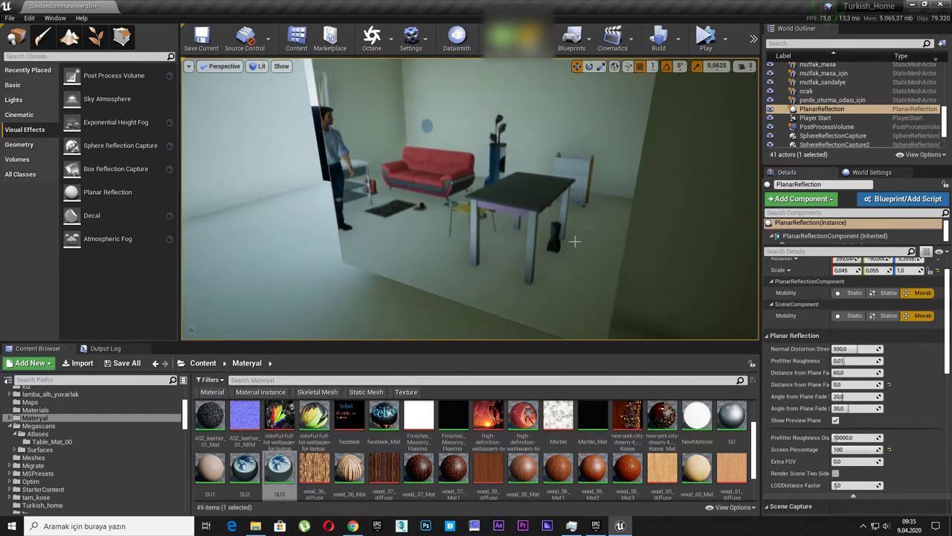
pyautogui.moveTo(575, 242)
pyautogui.mouseDown(button='right')
pyautogui.moveTo(505, 245)
pyautogui.moveTo(581, 246)
pyautogui.moveTo(536, 246)
pyautogui.mouseUp(button='right')
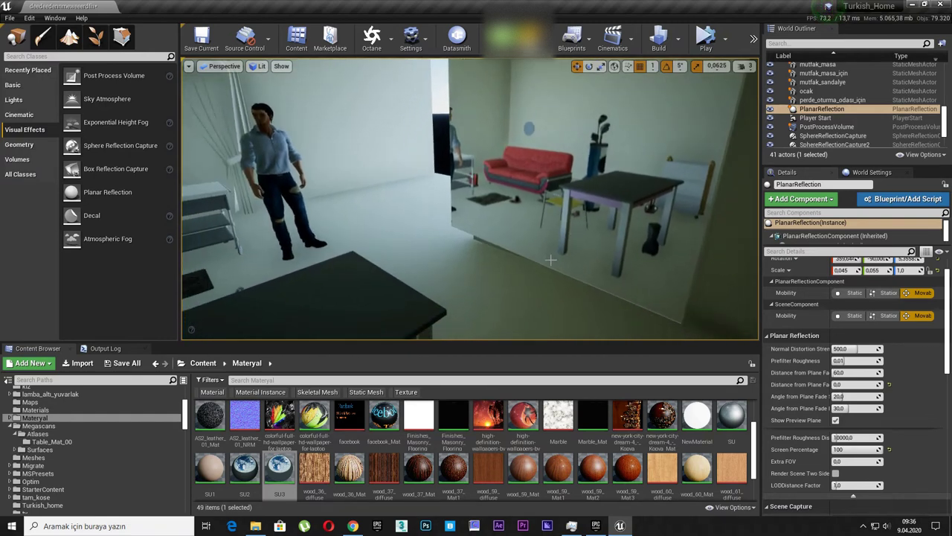
pyautogui.moveTo(843, 360); pyautogui.dragTo(848, 360)
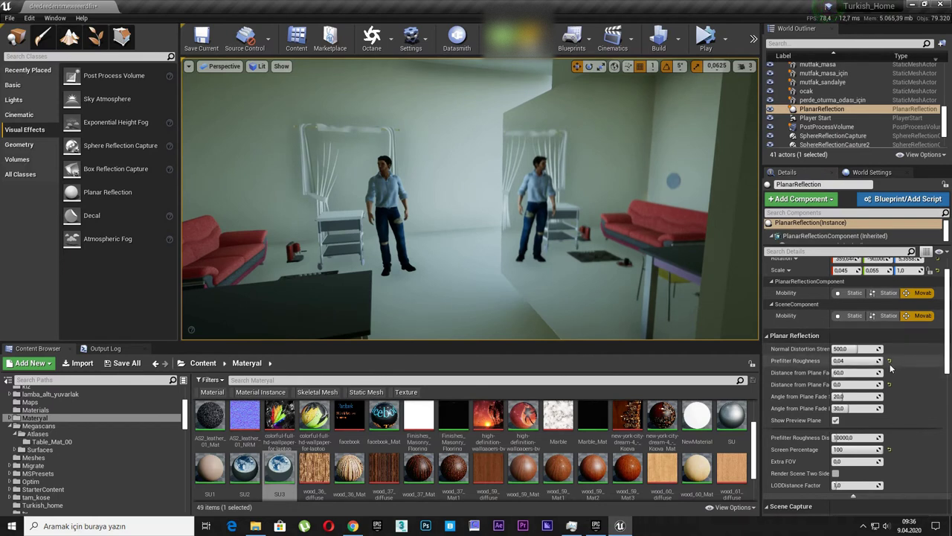
pyautogui.moveTo(848, 348); pyautogui.dragTo(867, 349)
pyautogui.write('0,01')
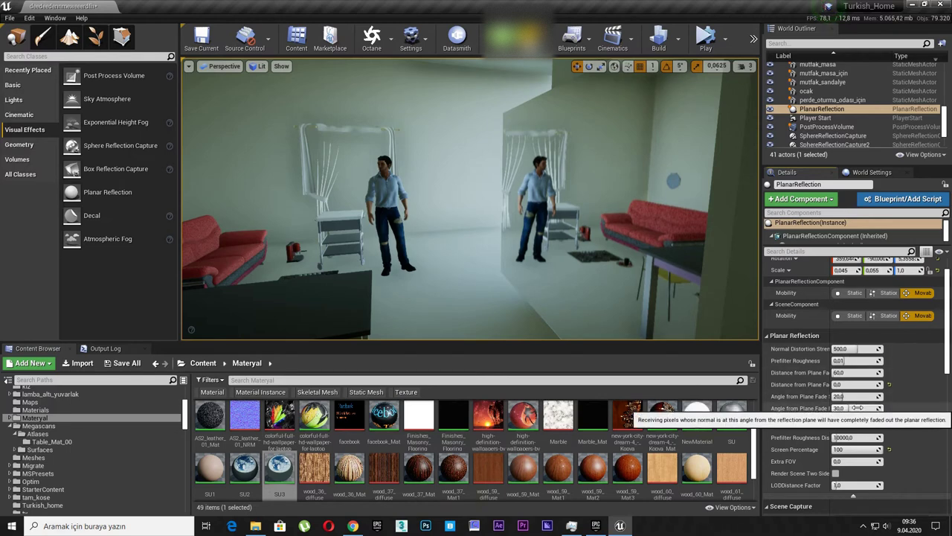
# Set Angle from Plane Fade to 20 inner and 30 outer, checking the mirror in view.
pyautogui.moveTo(848, 407)
pyautogui.mouseDown()
pyautogui.moveTo(874, 407)
pyautogui.moveTo(833, 408)
pyautogui.mouseUp()
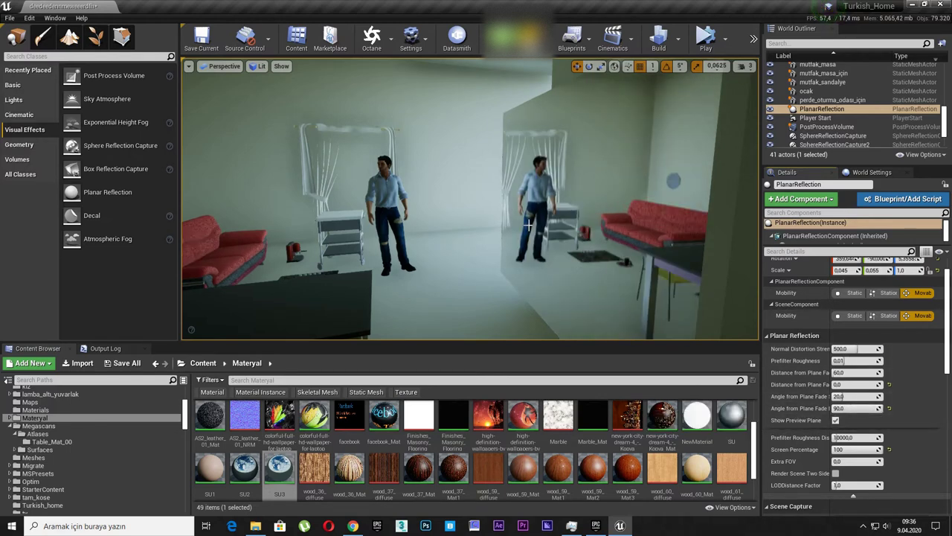
pyautogui.moveTo(528, 225); pyautogui.dragTo(566, 223, button='right')
pyautogui.moveTo(856, 408); pyautogui.dragTo(834, 407)
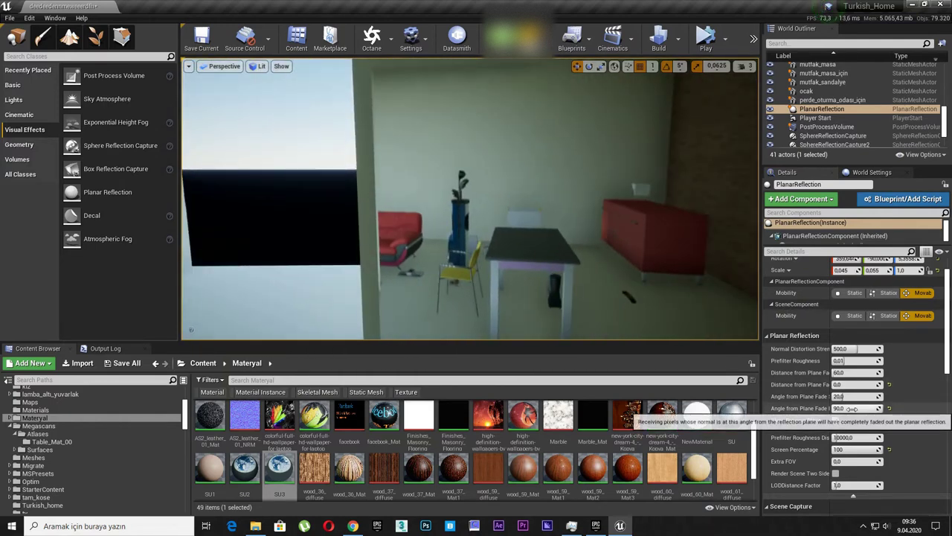
pyautogui.moveTo(470, 198); pyautogui.dragTo(476, 200, button='right')
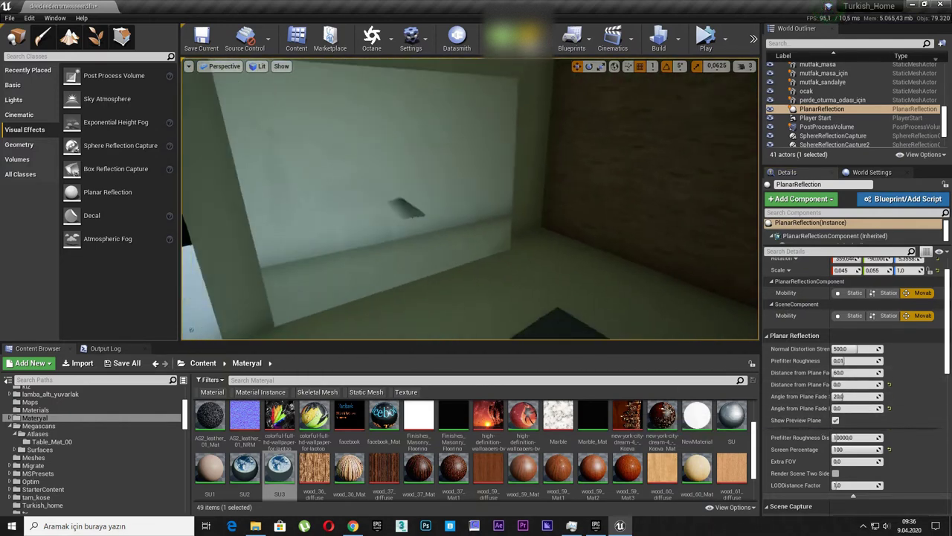
pyautogui.press('f')
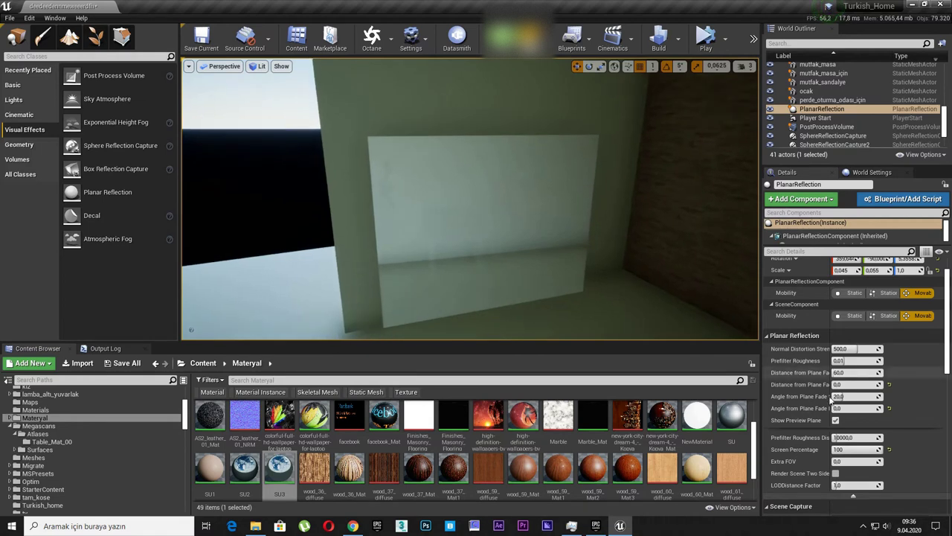
pyautogui.click(889, 408)
pyautogui.moveTo(855, 395); pyautogui.dragTo(886, 396)
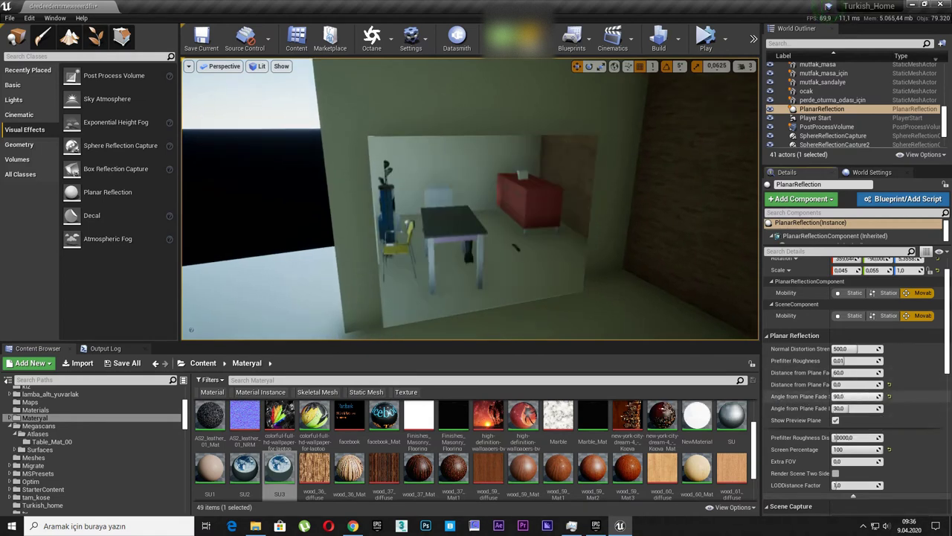
pyautogui.moveTo(610, 266); pyautogui.dragTo(610, 266, button='right')
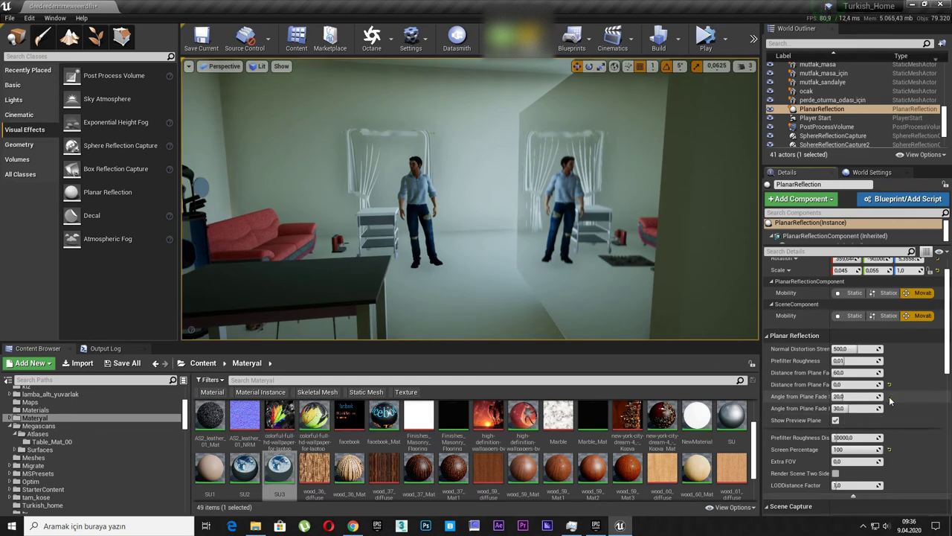
# Try a wider Extra FOV and LOD Distance Factor 10.0, then reset LOD Distance Factor to 1.0.
pyautogui.scroll(-2, 893, 425)
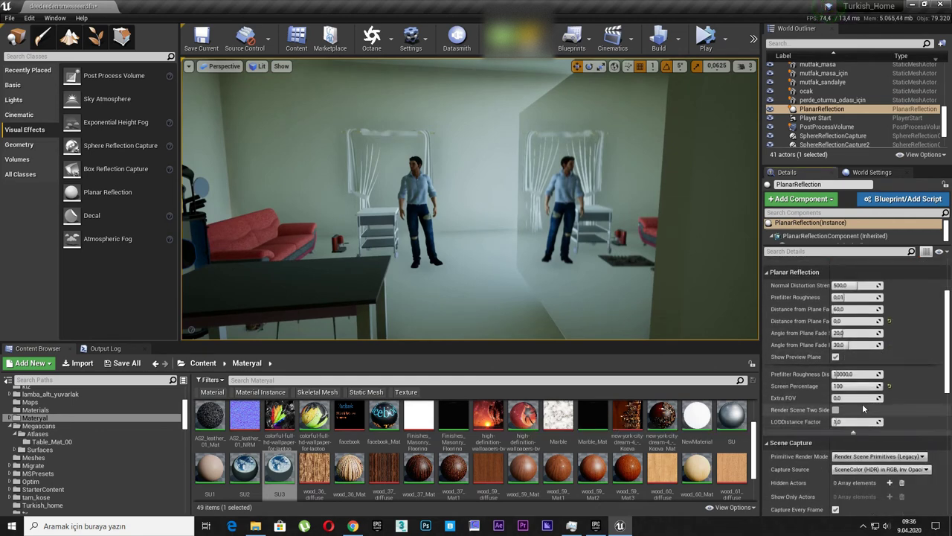
pyautogui.moveTo(521, 223); pyautogui.dragTo(609, 244, button='right')
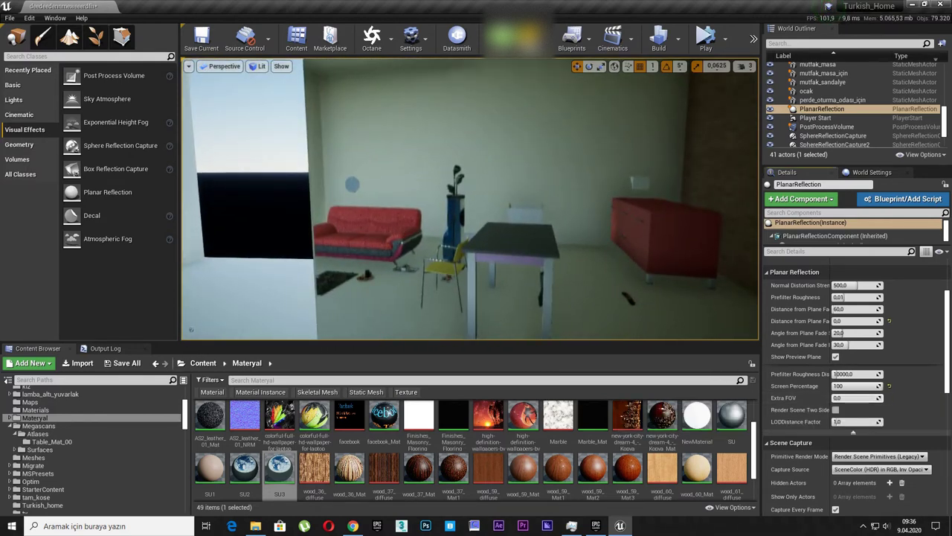
pyautogui.moveTo(609, 244); pyautogui.dragTo(595, 246, button='right')
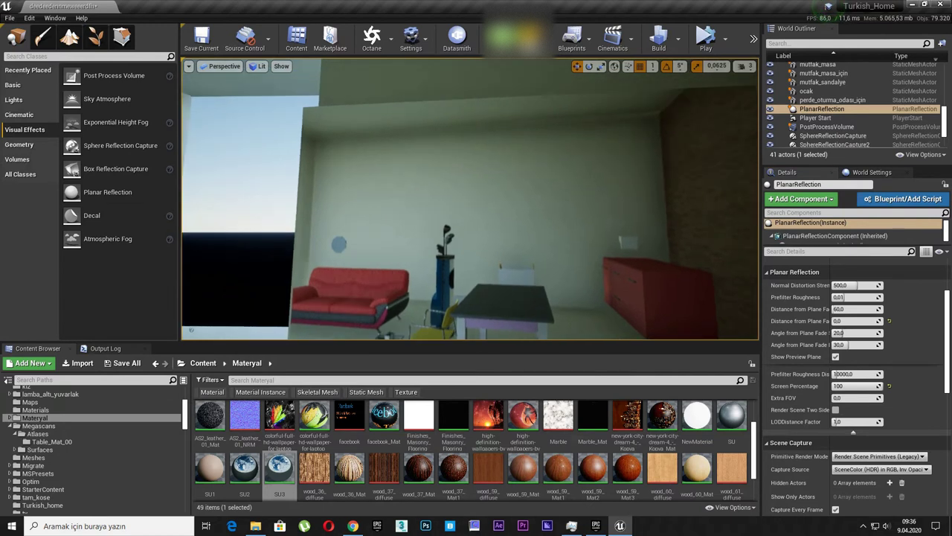
pyautogui.moveTo(855, 397)
pyautogui.mouseDown()
pyautogui.moveTo(874, 397)
pyautogui.moveTo(833, 397)
pyautogui.mouseUp()
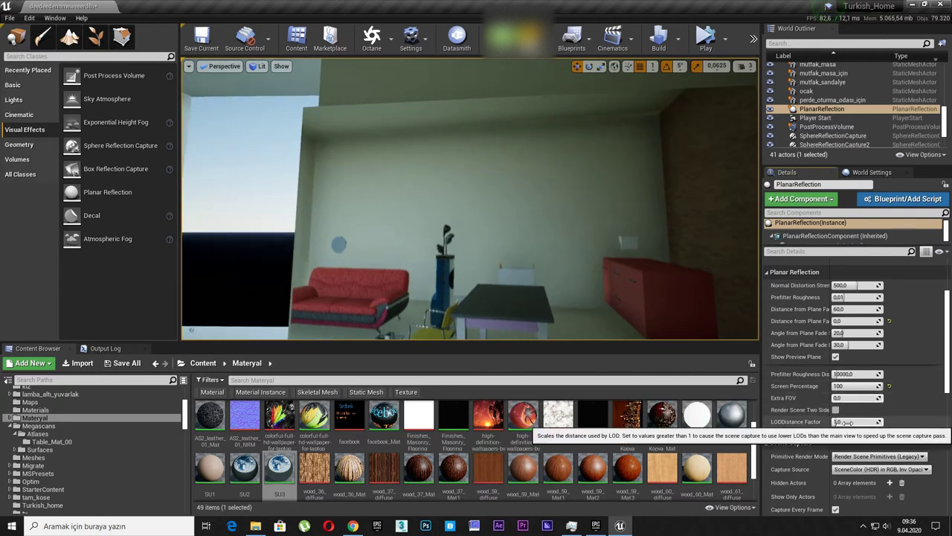
pyautogui.moveTo(848, 422); pyautogui.dragTo(891, 421)
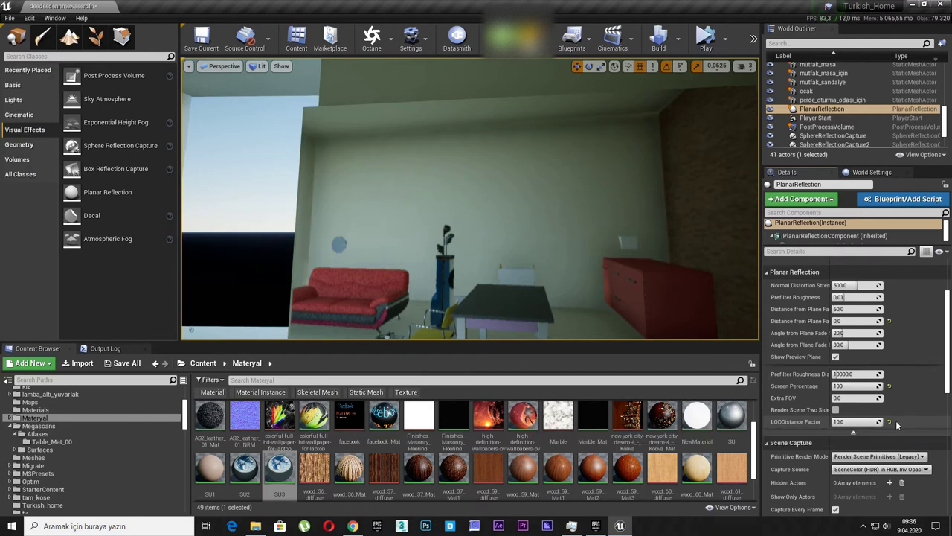
pyautogui.click(889, 421)
# Try ShowOnly list primitive render mode, then revert to rendering all scene primitives.
pyautogui.click(874, 456)
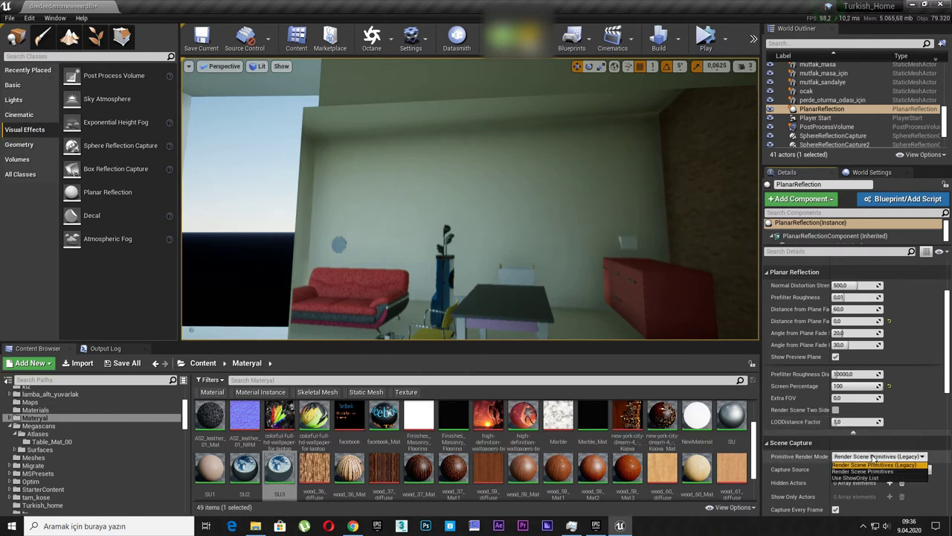
pyautogui.click(862, 477)
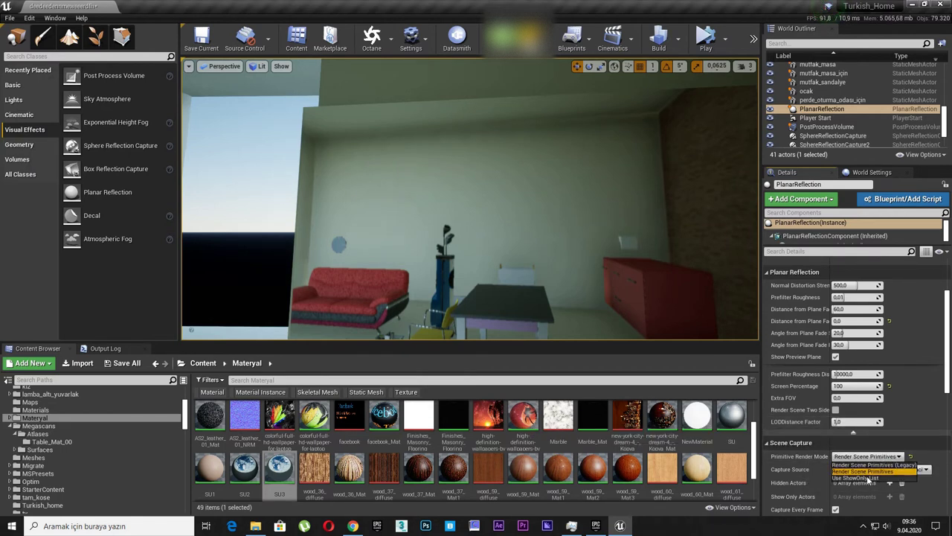
pyautogui.click(863, 456)
pyautogui.click(863, 466)
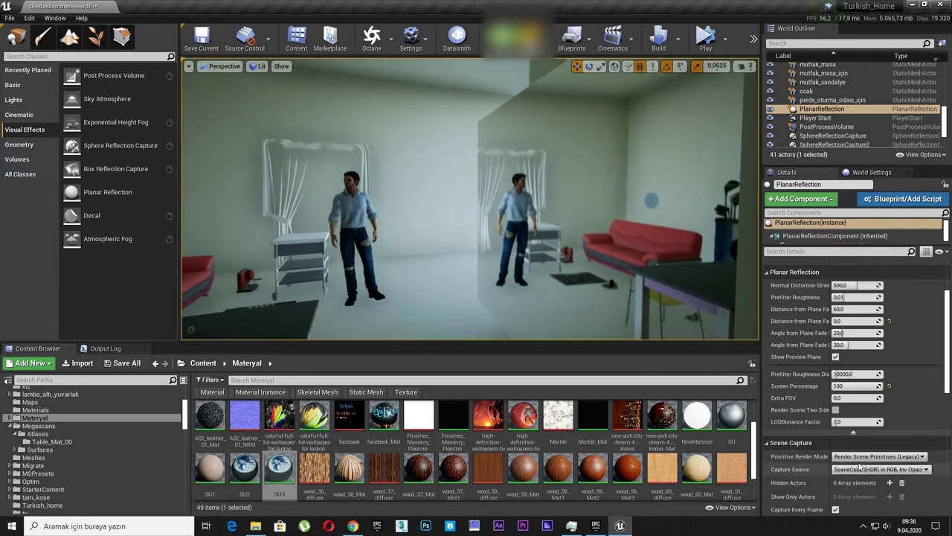
# Try several capture sources, then restore SceneColor (HDR) in RGB, Inv Opacity in A.
pyautogui.click(874, 470)
pyautogui.click(872, 440)
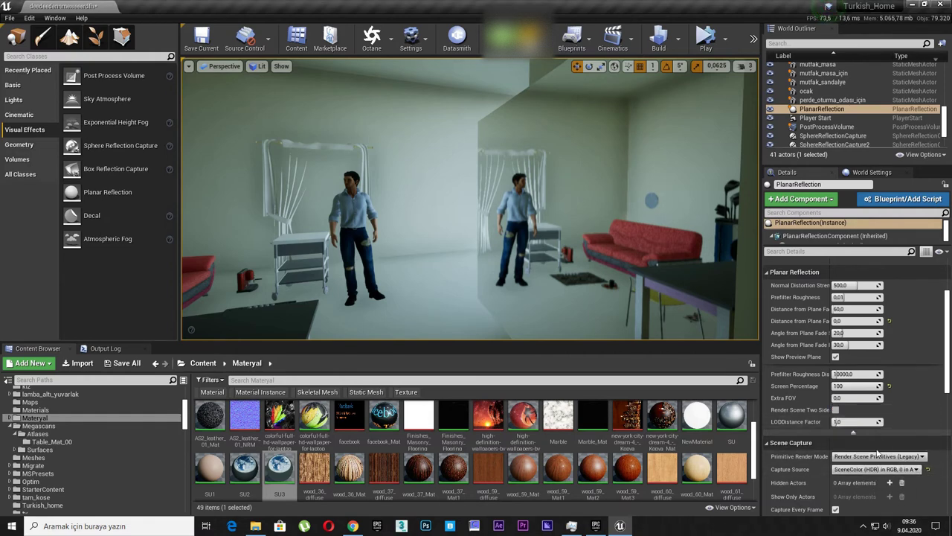
pyautogui.press('Up')
pyautogui.press('Up')
pyautogui.press('Up')
pyautogui.press('Down')
pyautogui.click(885, 461)
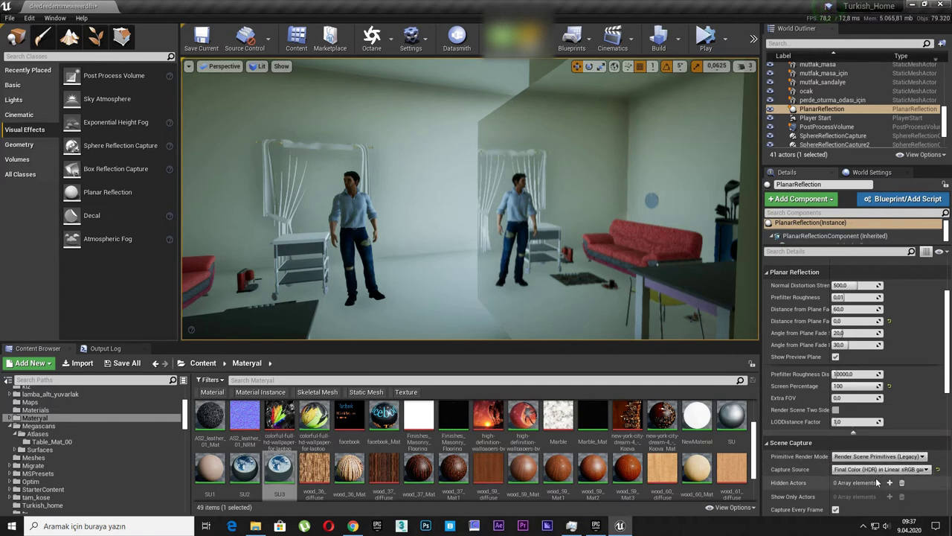
pyautogui.click(881, 469)
pyautogui.click(880, 408)
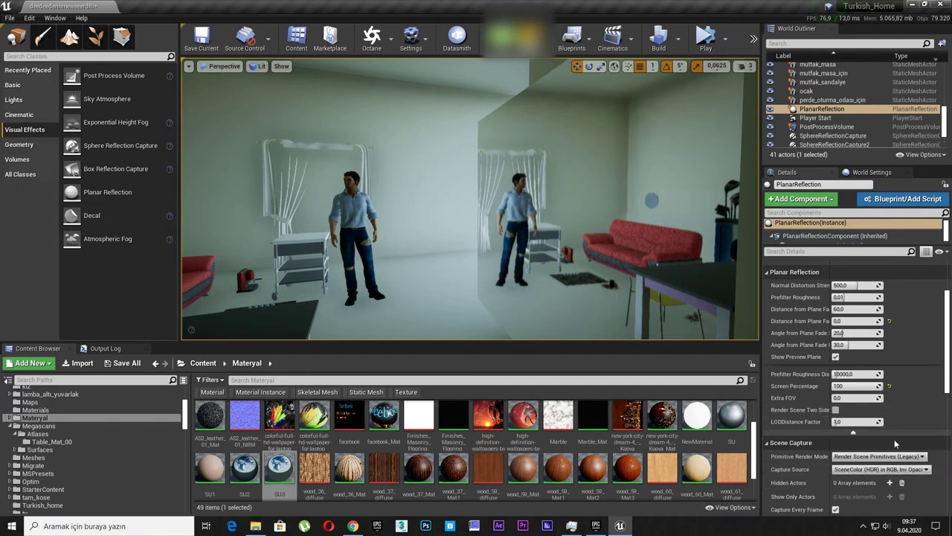
# Search Project Settings for 'refl' and set Reflection Capture Resolution to 1024.
pyautogui.click(424, 55)
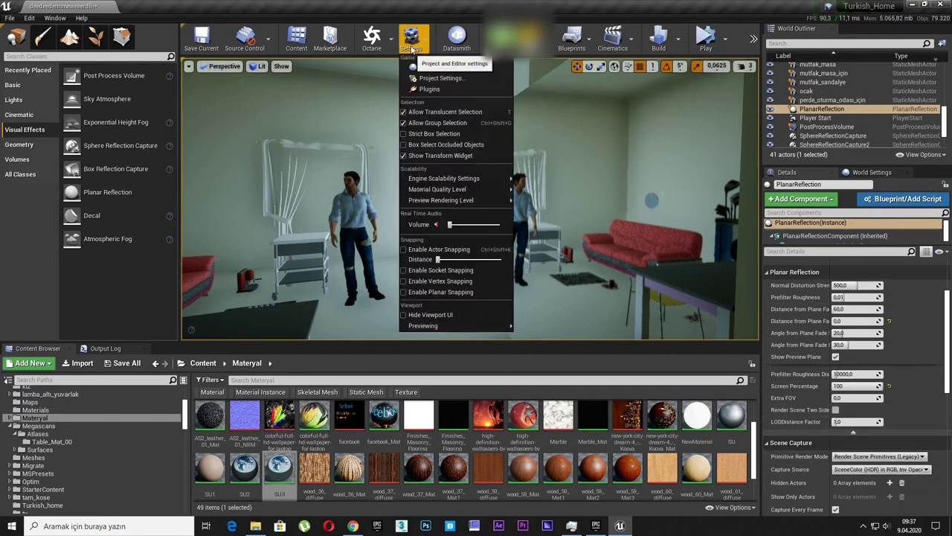
pyautogui.click(435, 87)
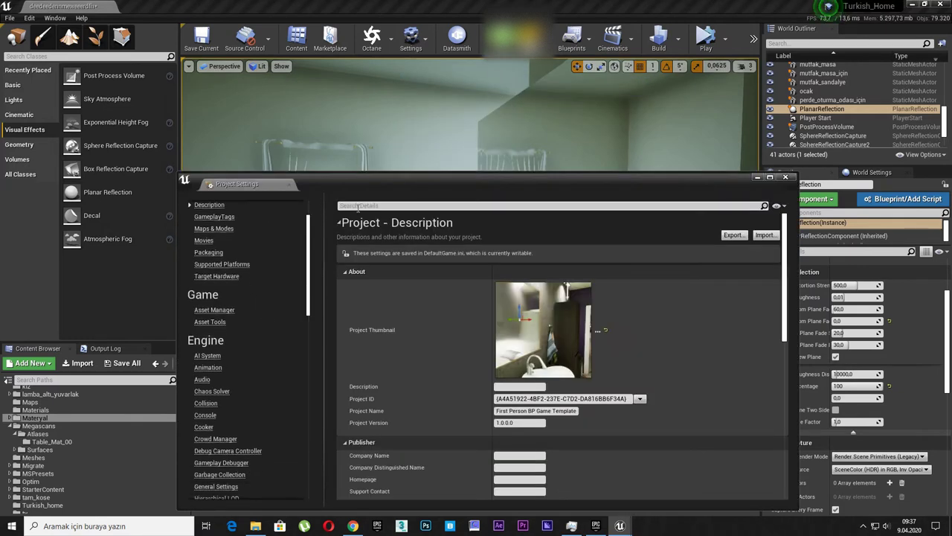
pyautogui.click(359, 206)
pyautogui.write('ref')
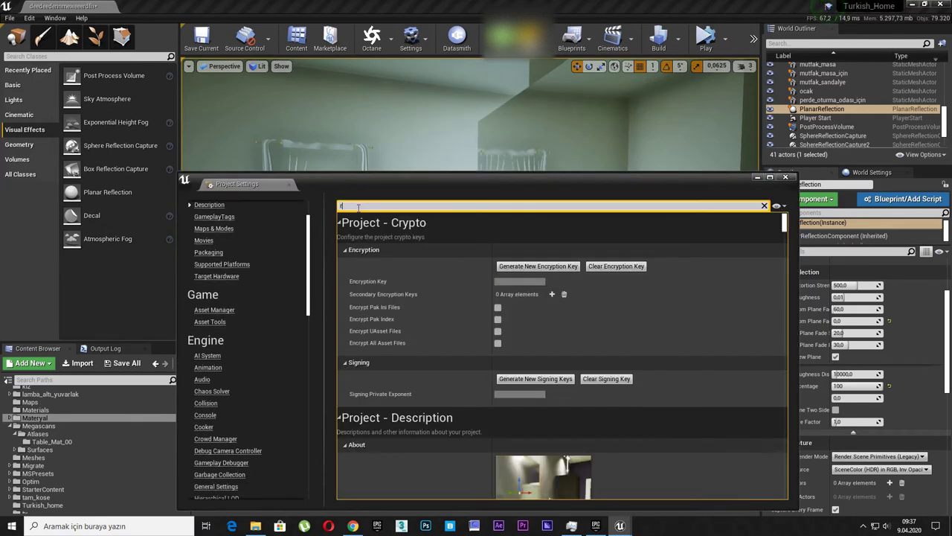
pyautogui.write('l')
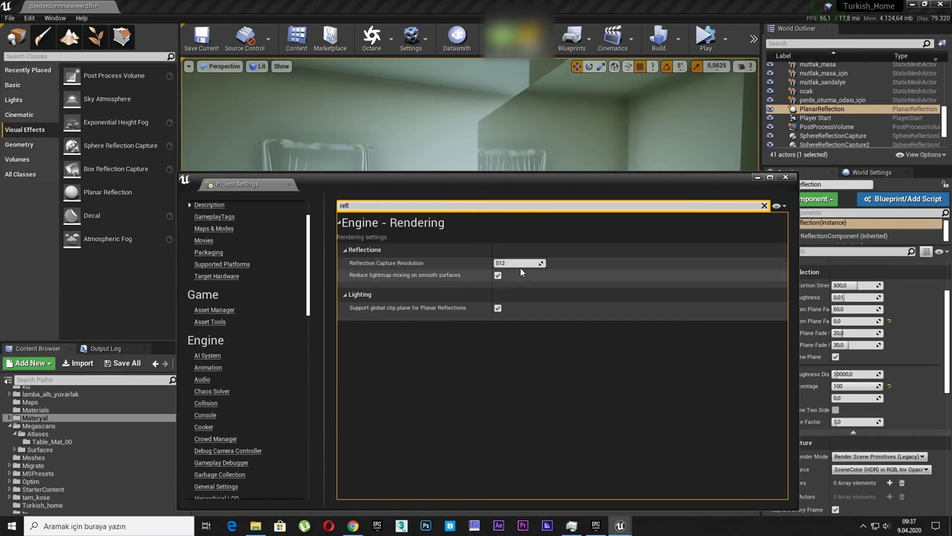
pyautogui.click(521, 263)
pyautogui.write('24')
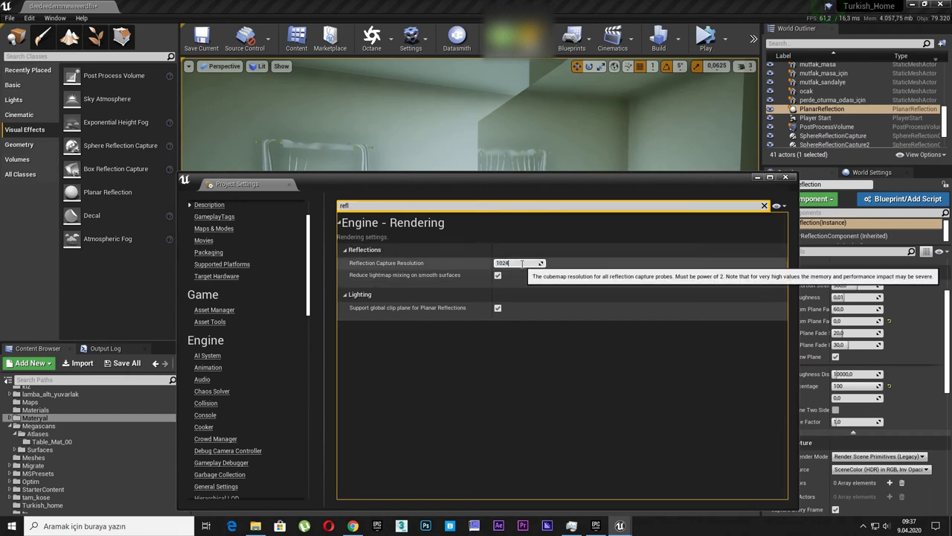
pyautogui.press('Return')
# Build Reflection Captures and try a 2048 capture resolution.
pyautogui.moveTo(550, 190); pyautogui.dragTo(544, 403)
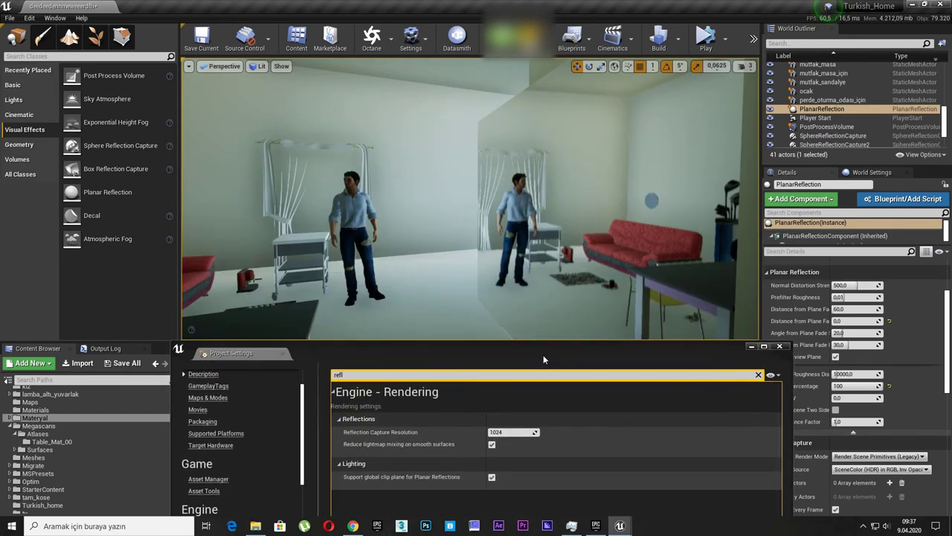
pyautogui.moveTo(521, 245); pyautogui.dragTo(563, 267, button='right')
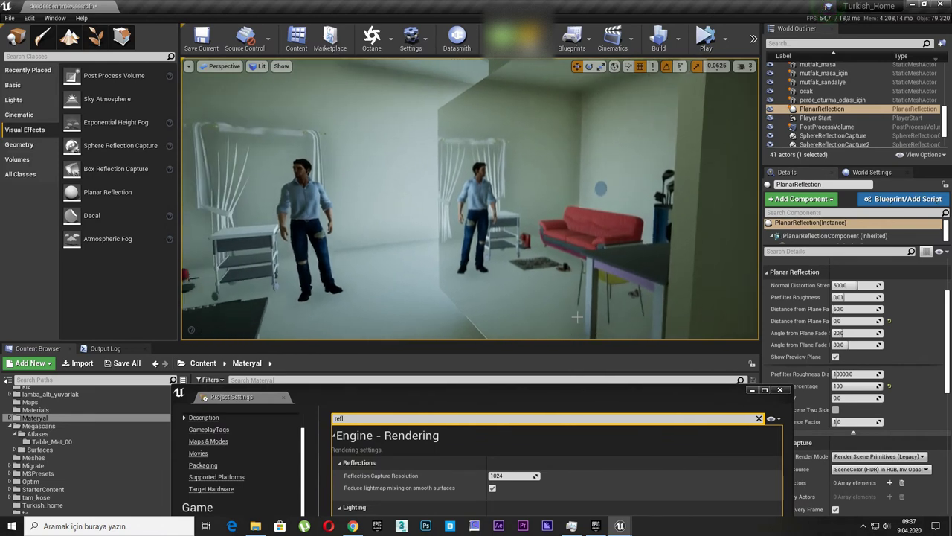
pyautogui.click(678, 39)
pyautogui.click(714, 128)
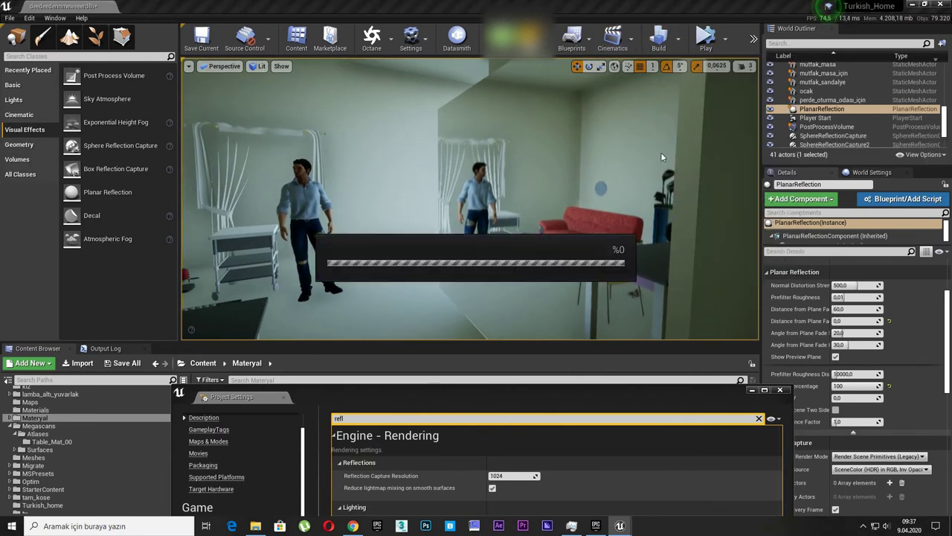
pyautogui.click(526, 449)
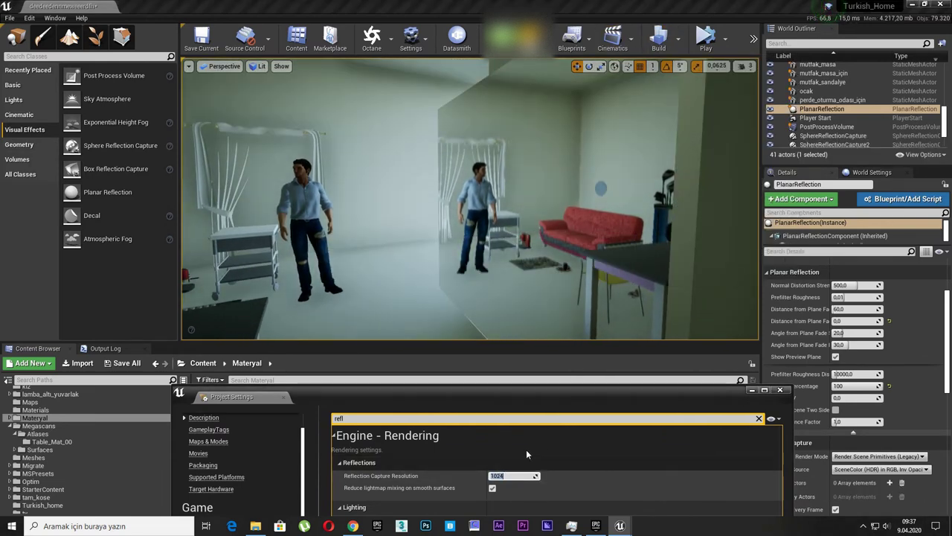
pyautogui.write('2048')
pyautogui.press('Return')
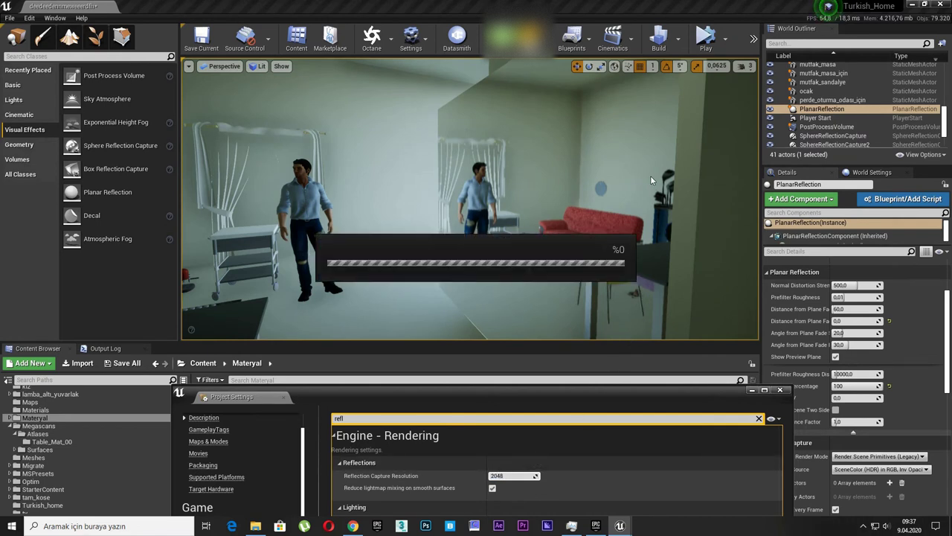
# Select the right-side wall cube, try a 512 capture resolution, and rebuild reflection captures.
pyautogui.moveTo(650, 175)
pyautogui.mouseDown(button='right')
pyautogui.moveTo(714, 178)
pyautogui.moveTo(655, 179)
pyautogui.moveTo(646, 163)
pyautogui.mouseUp(button='right')
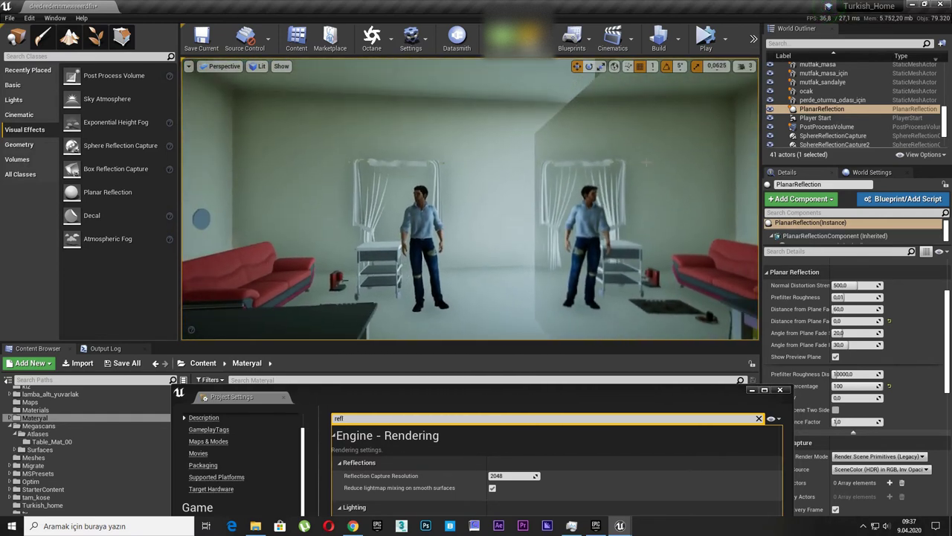
pyautogui.click(646, 163)
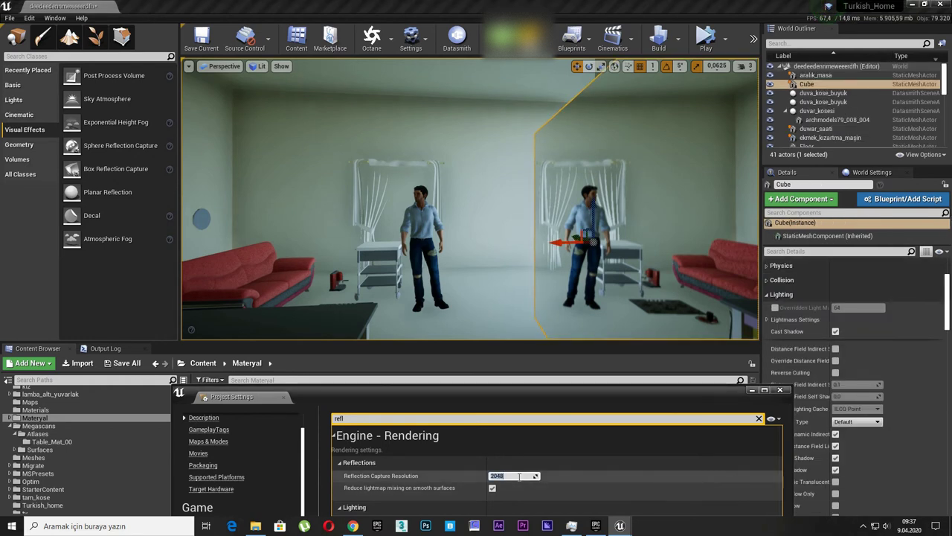
pyautogui.write('512')
pyautogui.press('Return')
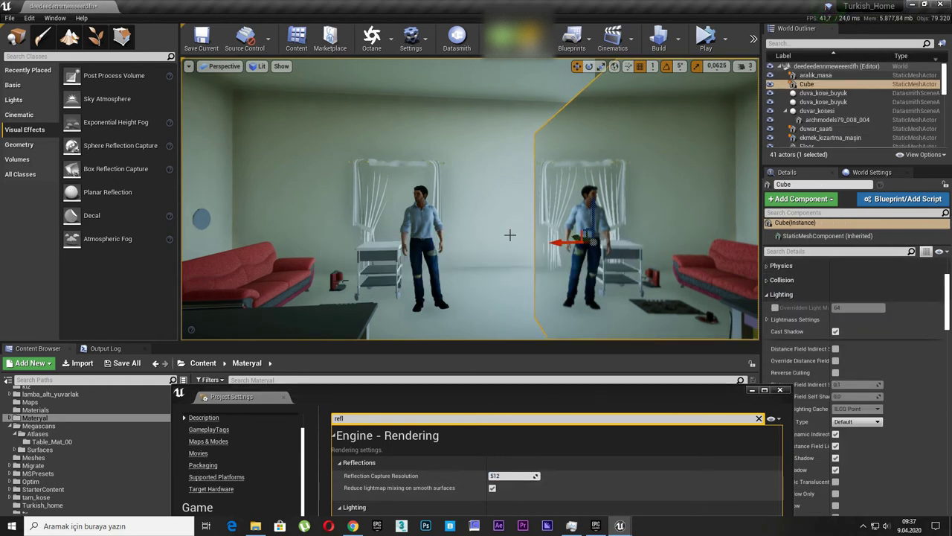
pyautogui.moveTo(510, 233); pyautogui.dragTo(446, 223, button='right')
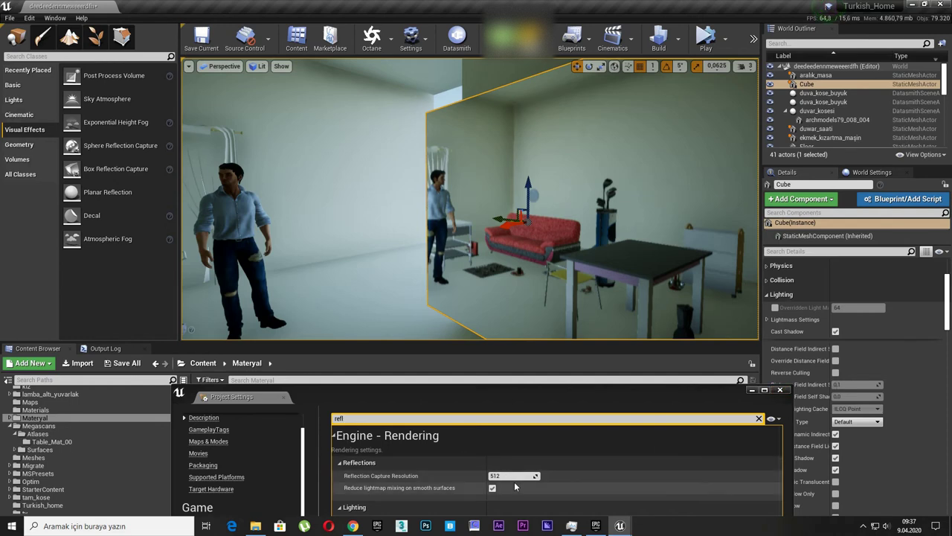
pyautogui.moveTo(476, 223); pyautogui.dragTo(446, 223, button='right')
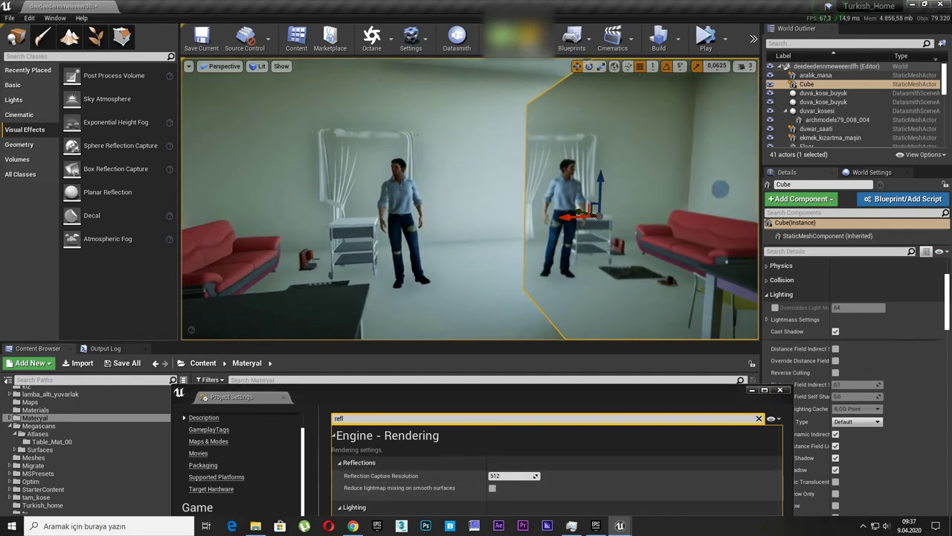
pyautogui.click(673, 38)
pyautogui.click(697, 134)
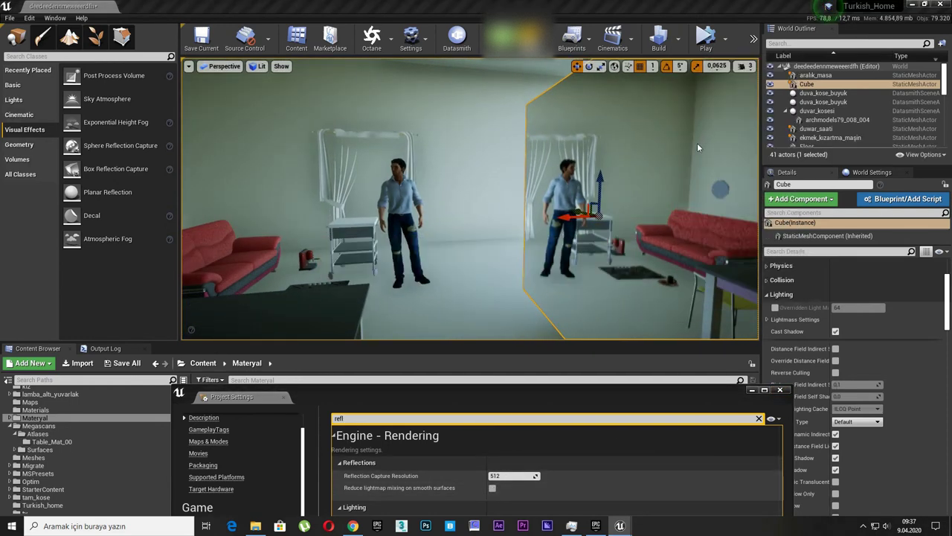
# Enable Reduce lightmap mixing on smooth surfaces, restore 1024 resolution, and close Project Settings.
pyautogui.click(492, 487)
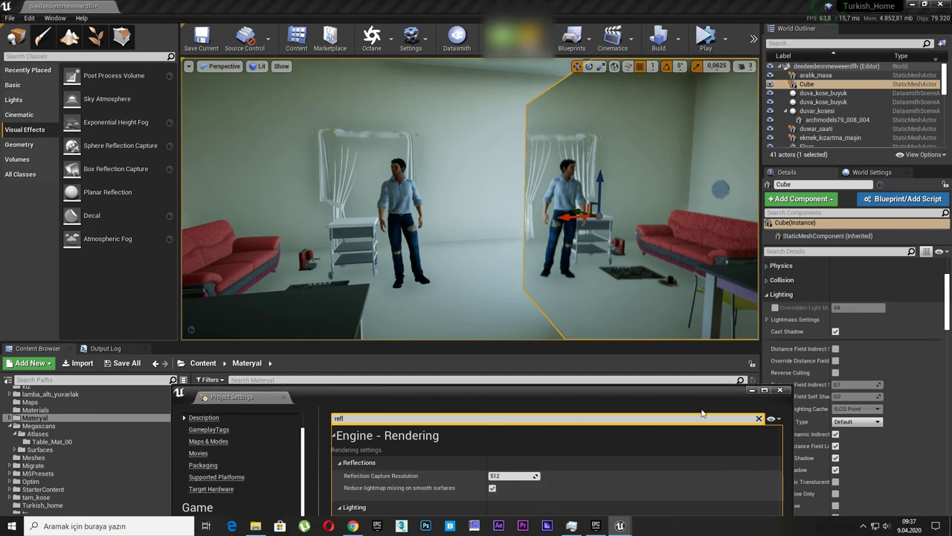
pyautogui.click(513, 475)
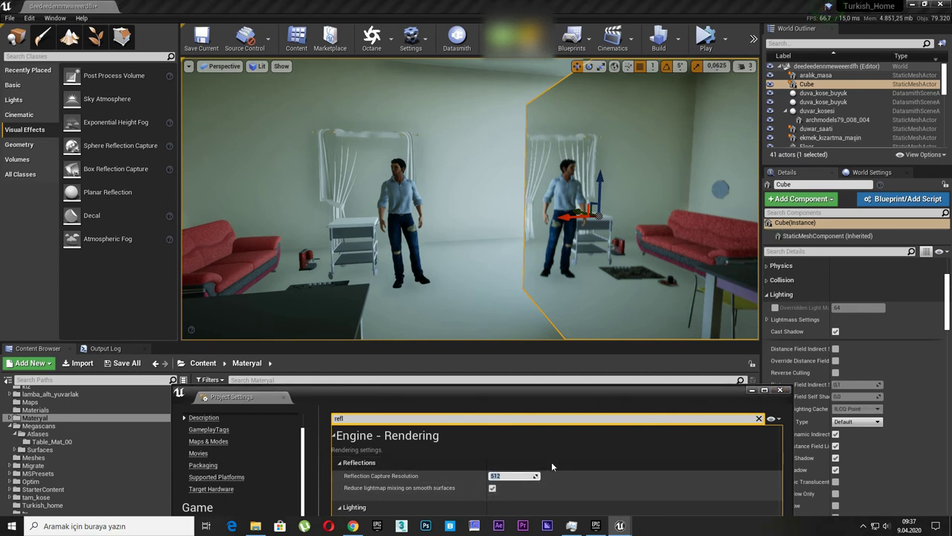
pyautogui.write('1024')
pyautogui.press('Return')
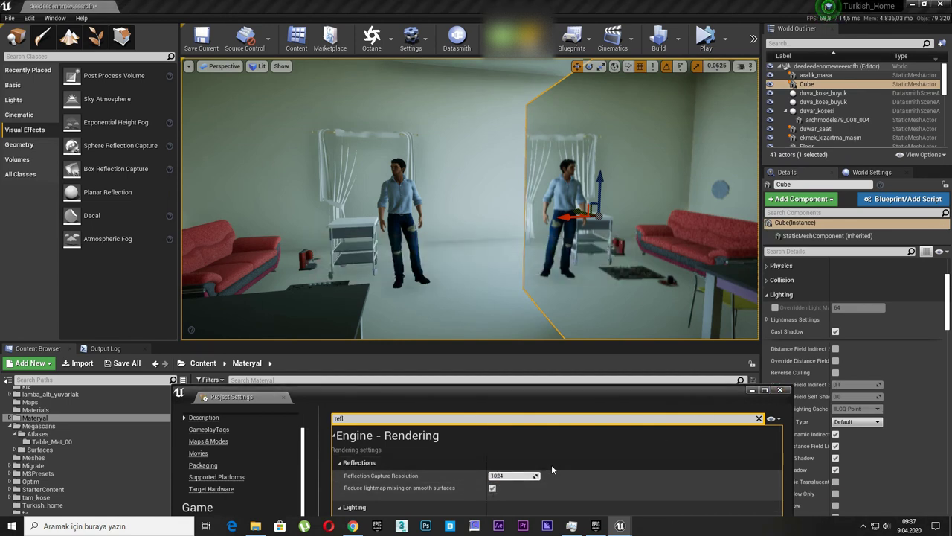
pyautogui.moveTo(744, 320); pyautogui.dragTo(746, 379)
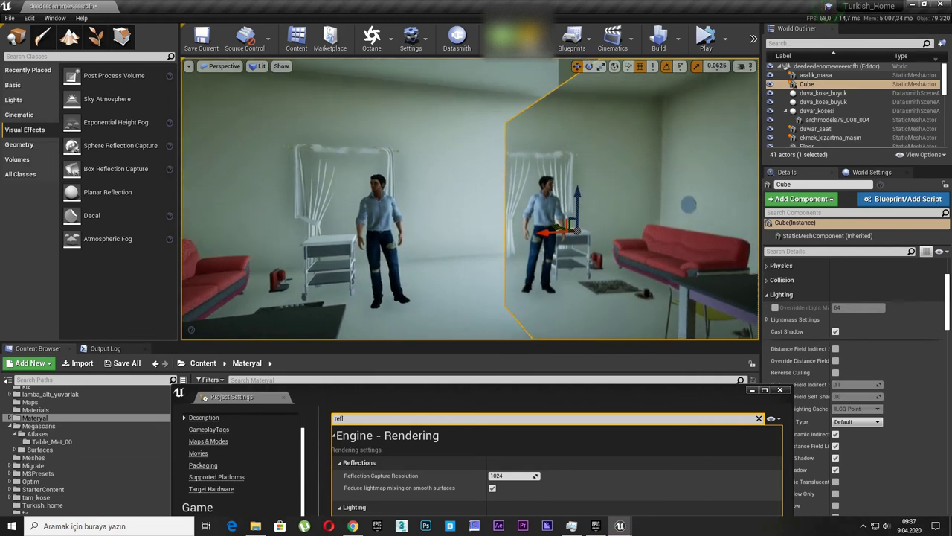
pyautogui.click(779, 390)
# Preview the wall mirror full-screen, viewing the man and mirror from several angles.
pyautogui.moveTo(567, 240); pyautogui.dragTo(551, 186)
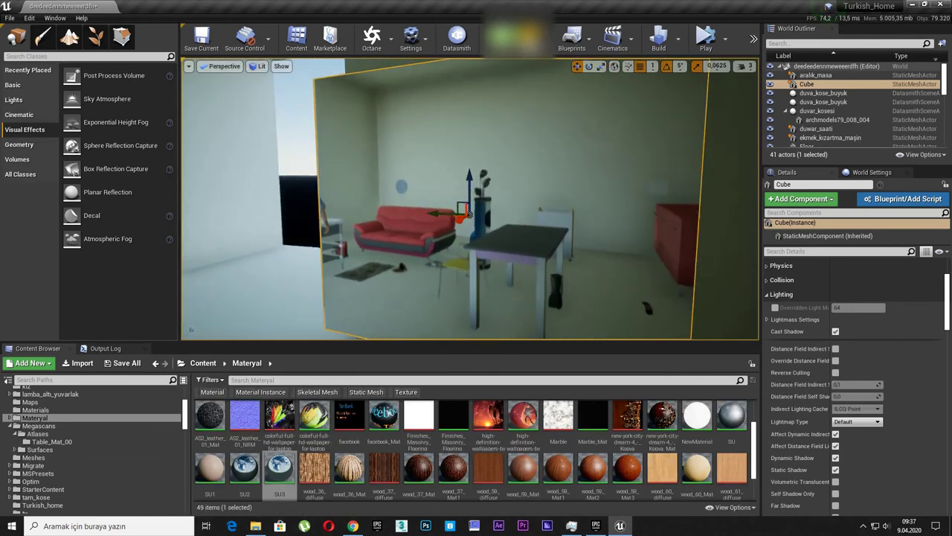
pyautogui.press('F11')
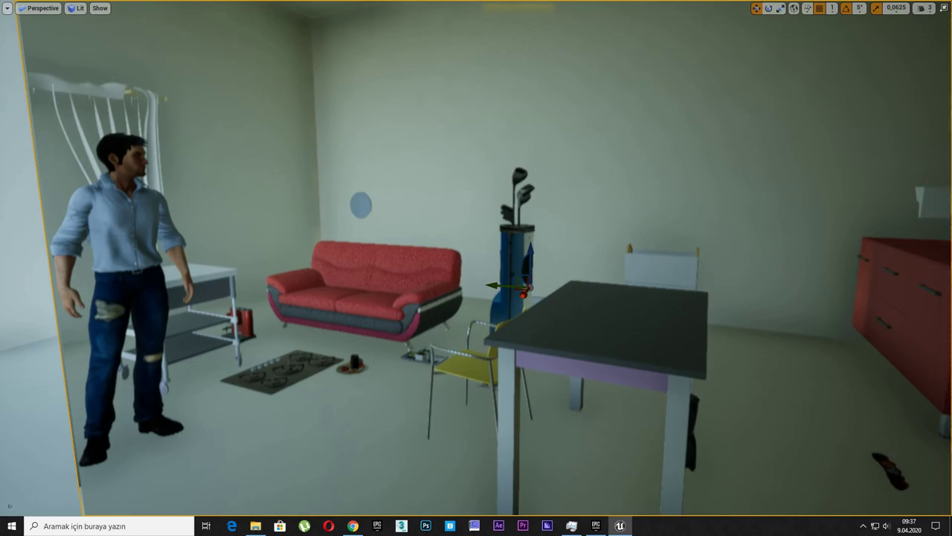
pyautogui.moveTo(476, 268); pyautogui.dragTo(297, 268)
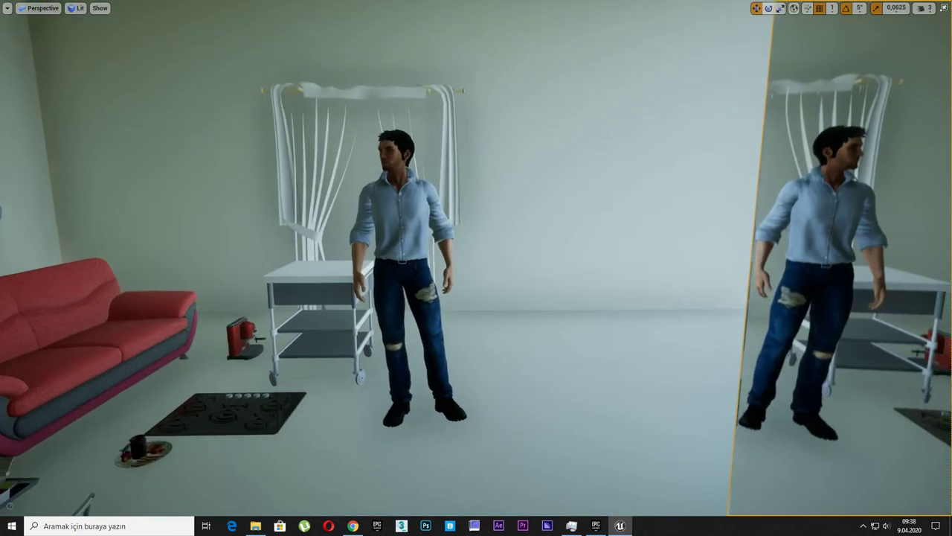
pyautogui.moveTo(476, 268); pyautogui.dragTo(565, 268)
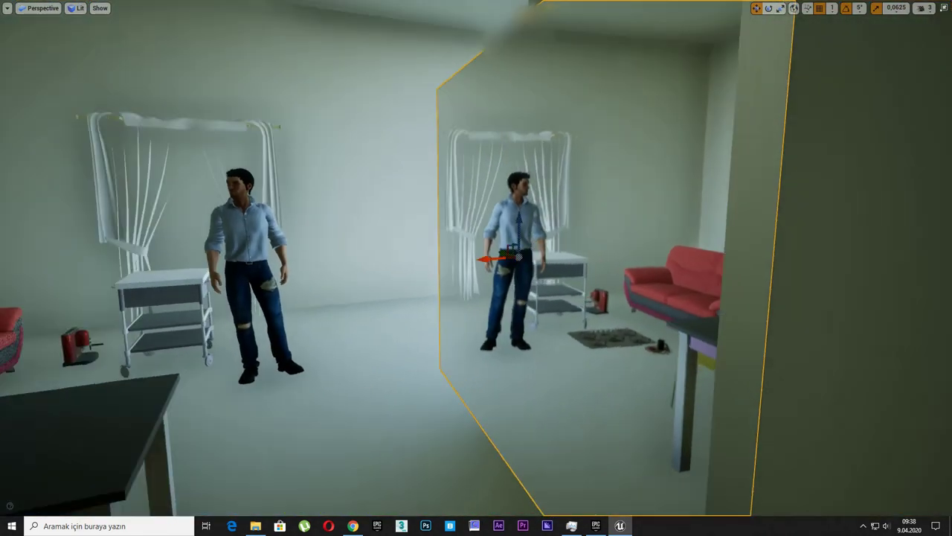
pyautogui.moveTo(476, 268); pyautogui.dragTo(417, 267)
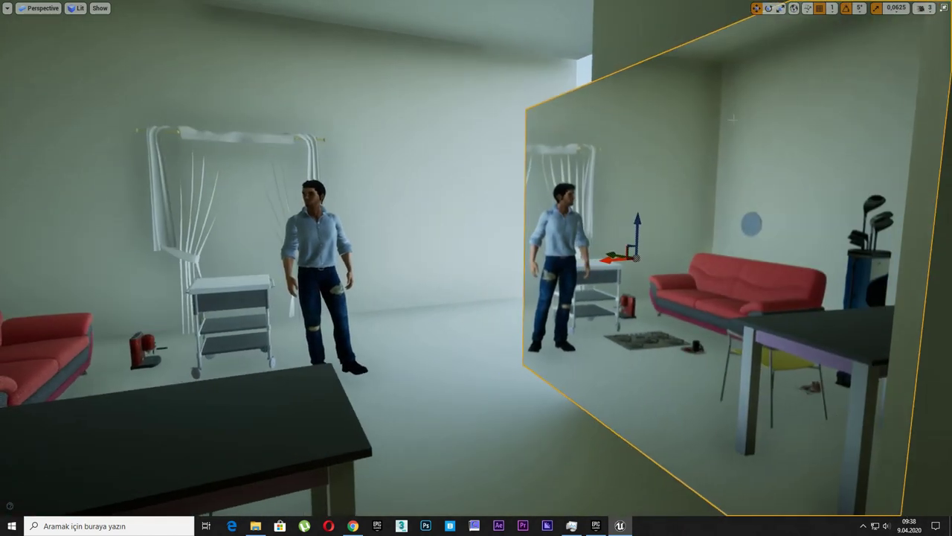
pyautogui.press('F11')
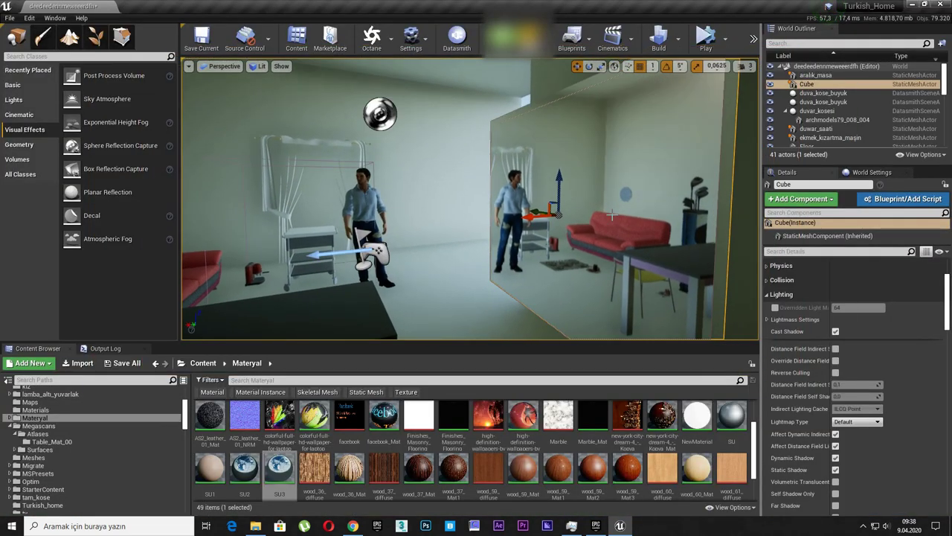
# Check the clean scene in game view, then select the PlanarReflection actor.
pyautogui.press('g')
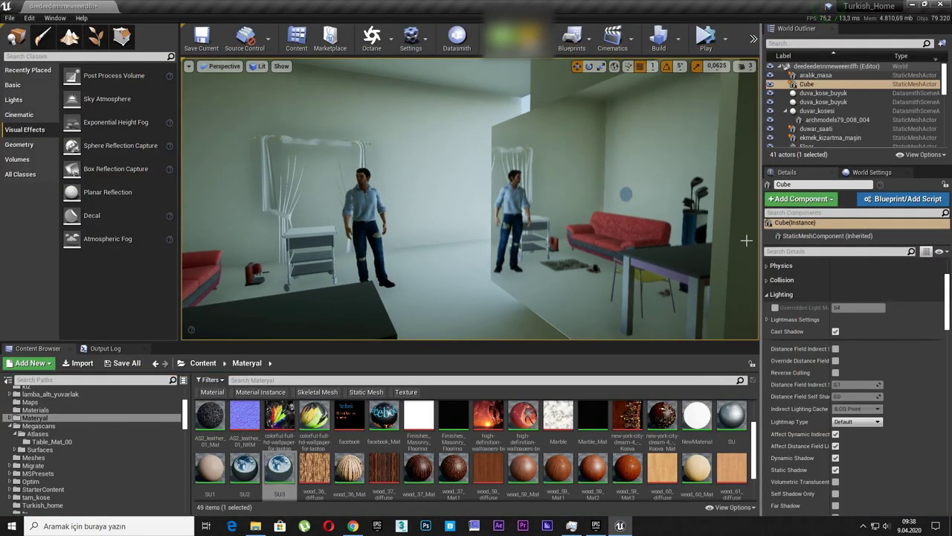
pyautogui.press('g')
pyautogui.click(609, 221)
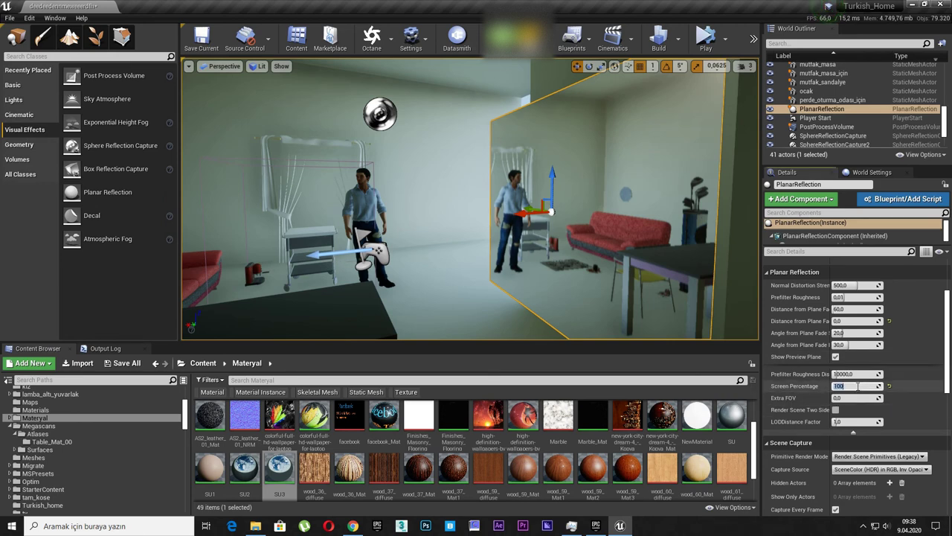
# Try Screen Percentage 500 on the planar reflection and preview the mirror full-screen.
pyautogui.write('500')
pyautogui.moveTo(660, 255); pyautogui.dragTo(658, 224, button='right')
pyautogui.press('F11')
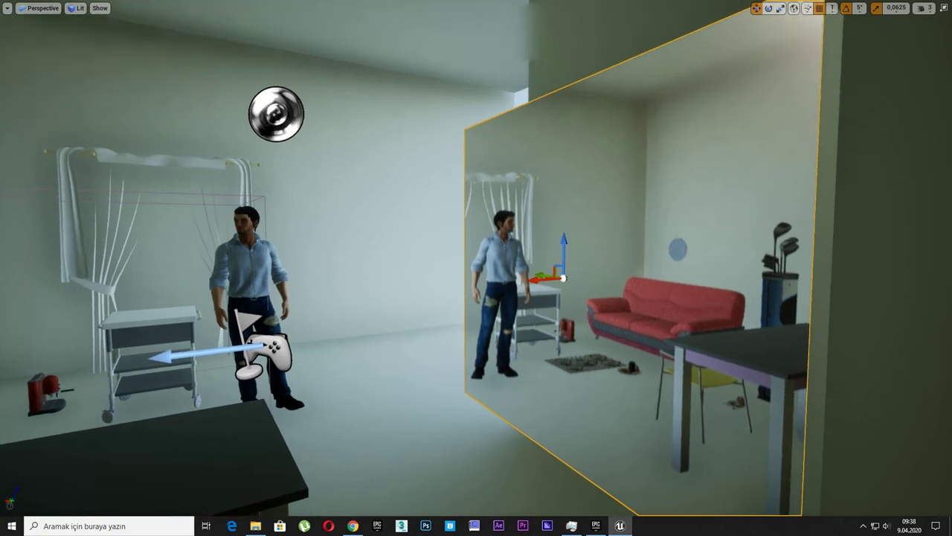
pyautogui.scroll(3, 659, 257)
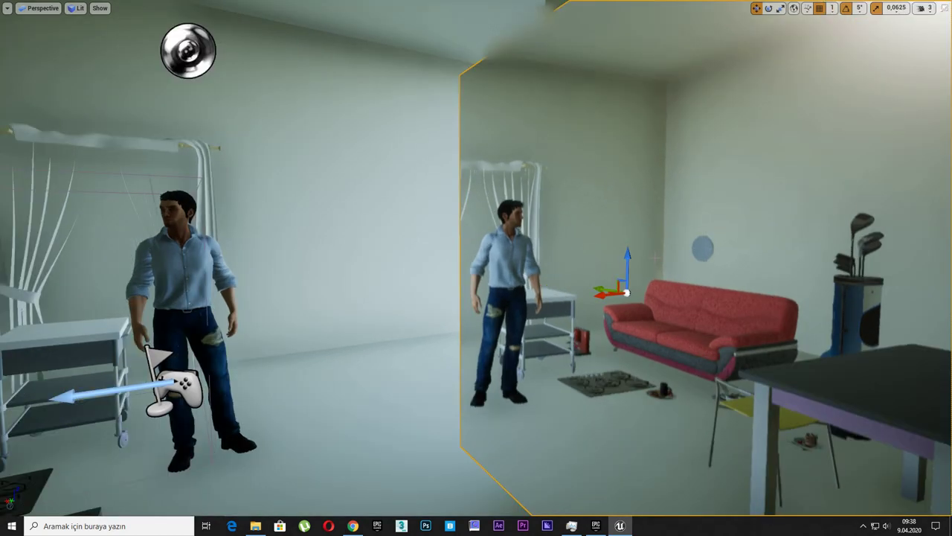
pyautogui.press('F11')
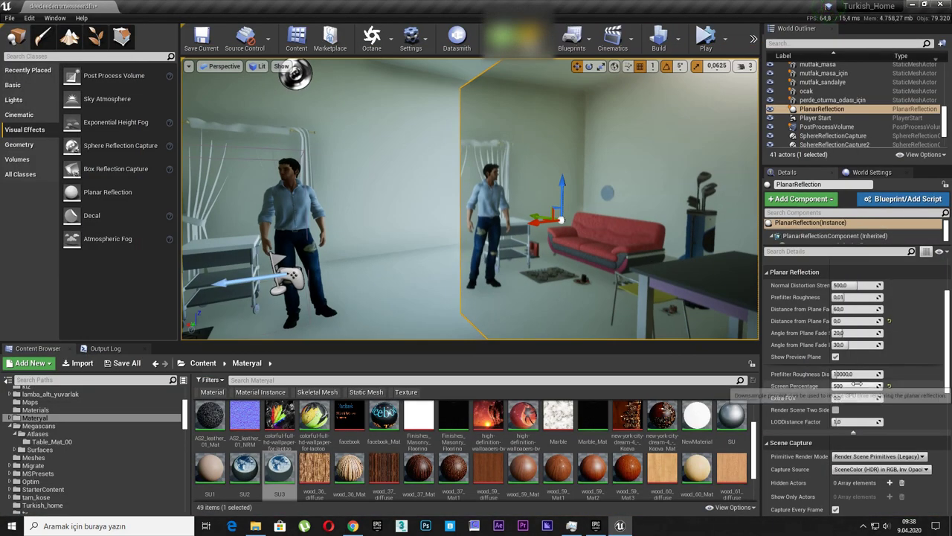
# Test Prefilter Roughness Distance 100000, then reset it to the 10000.0 default.
pyautogui.write('0')
pyautogui.press('Return')
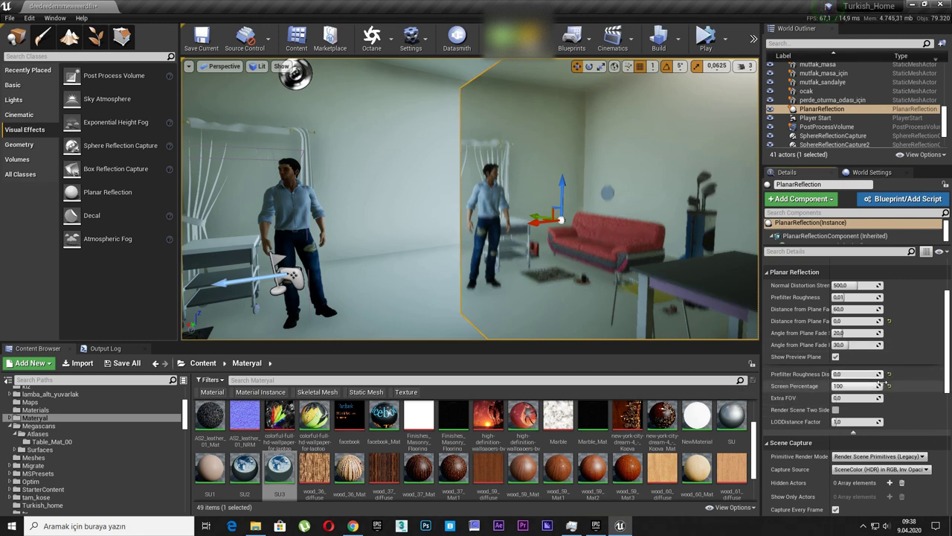
pyautogui.hotkey('ctrl', 'z')
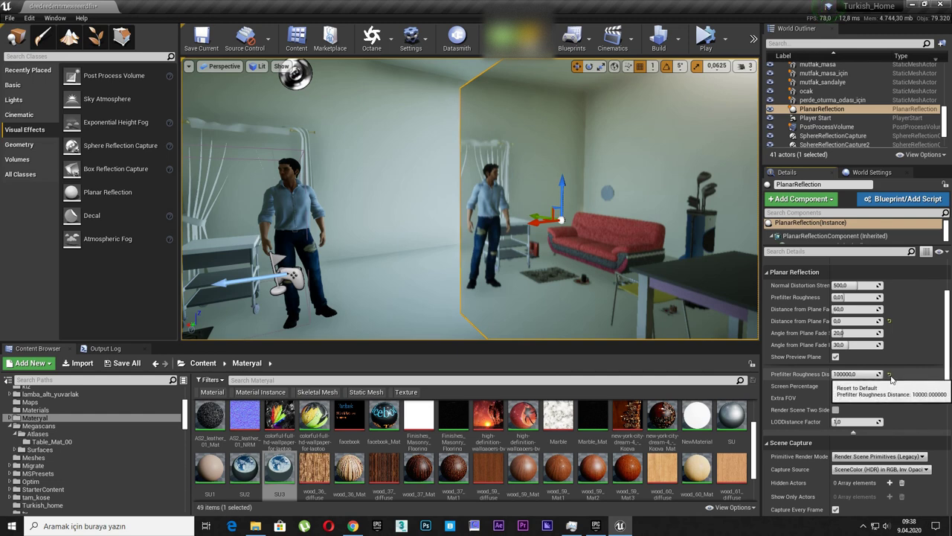
pyautogui.click(888, 375)
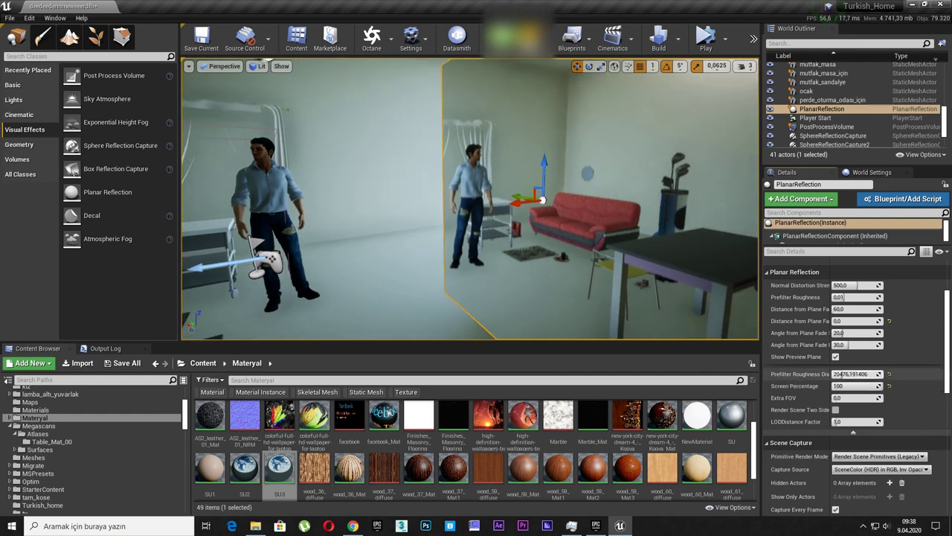
# Preview the room's reflection full-screen again and review the reflection settings.
pyautogui.press('F11')
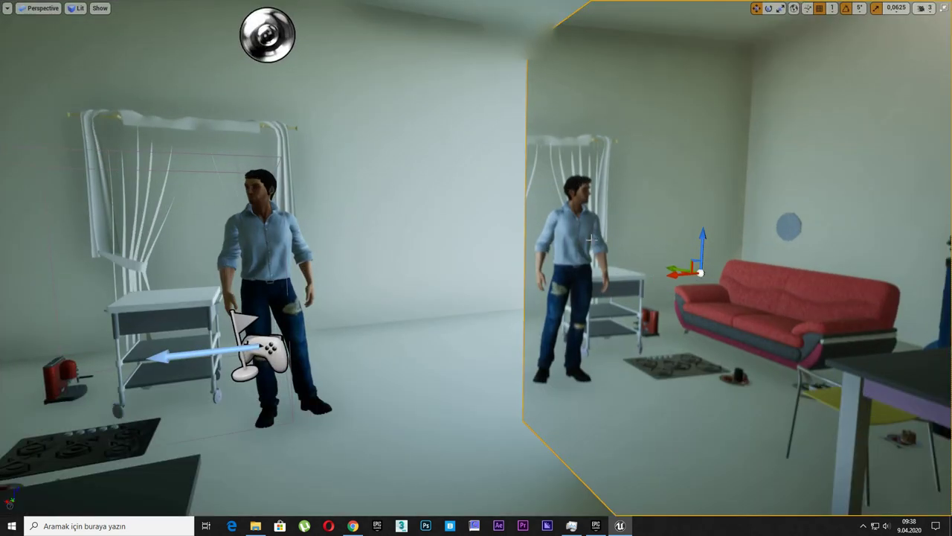
pyautogui.moveTo(590, 238); pyautogui.dragTo(700, 236, button='right')
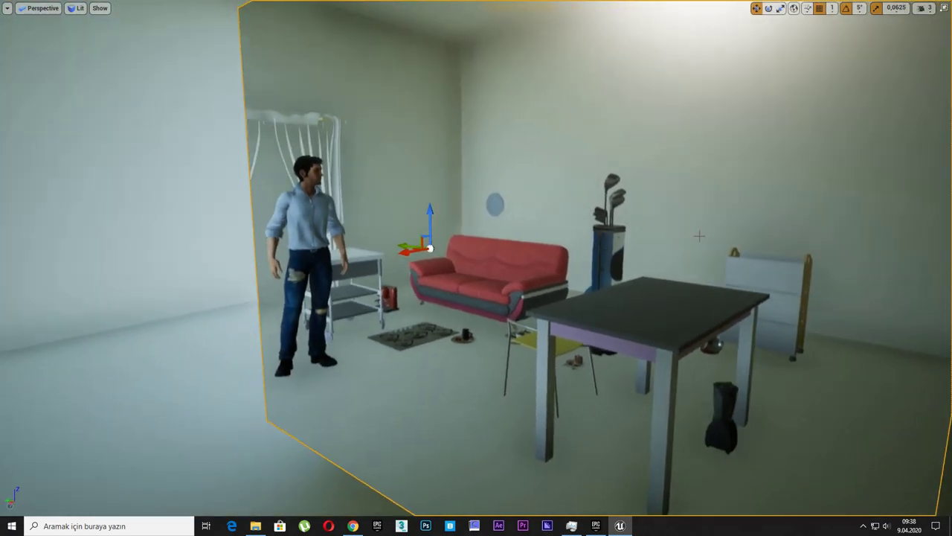
pyautogui.press('F11')
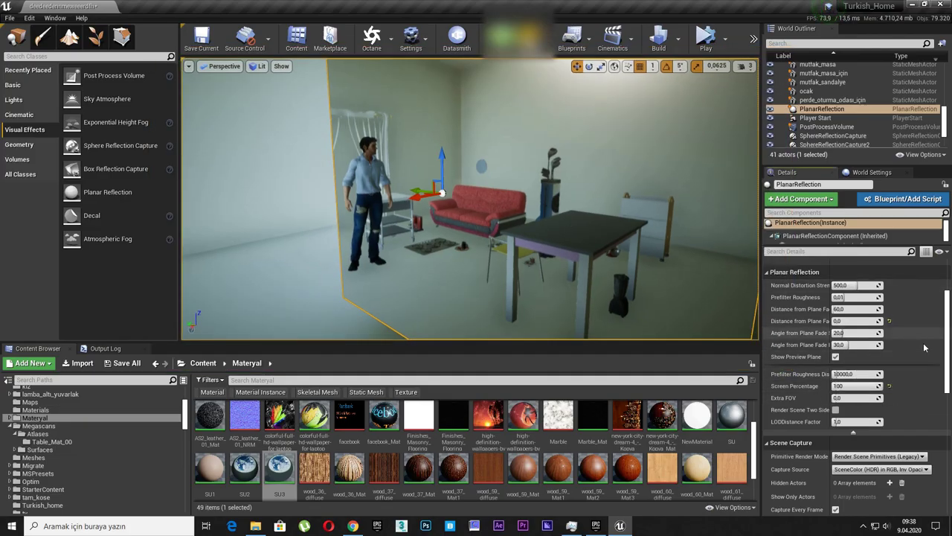
pyautogui.scroll(-3, 919, 350)
pyautogui.scroll(4, 919, 361)
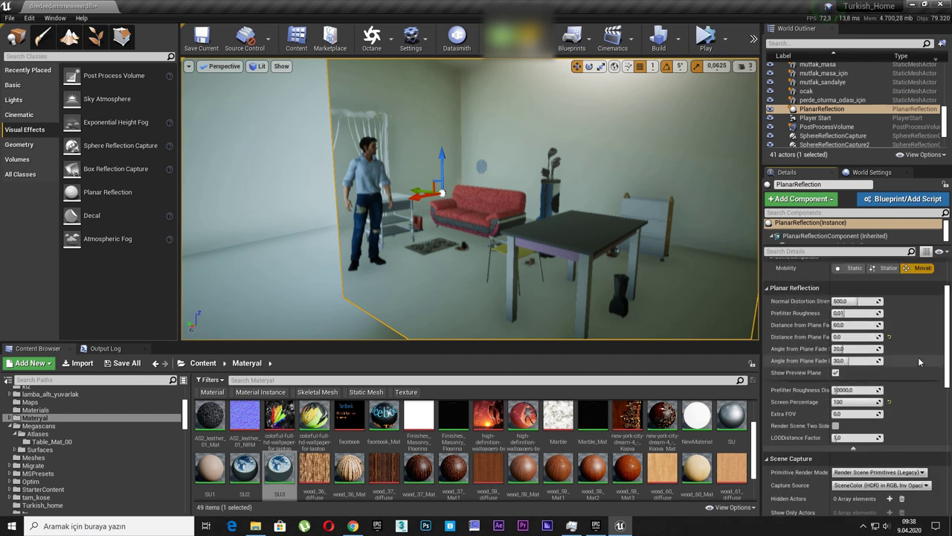
pyautogui.scroll(2, 923, 363)
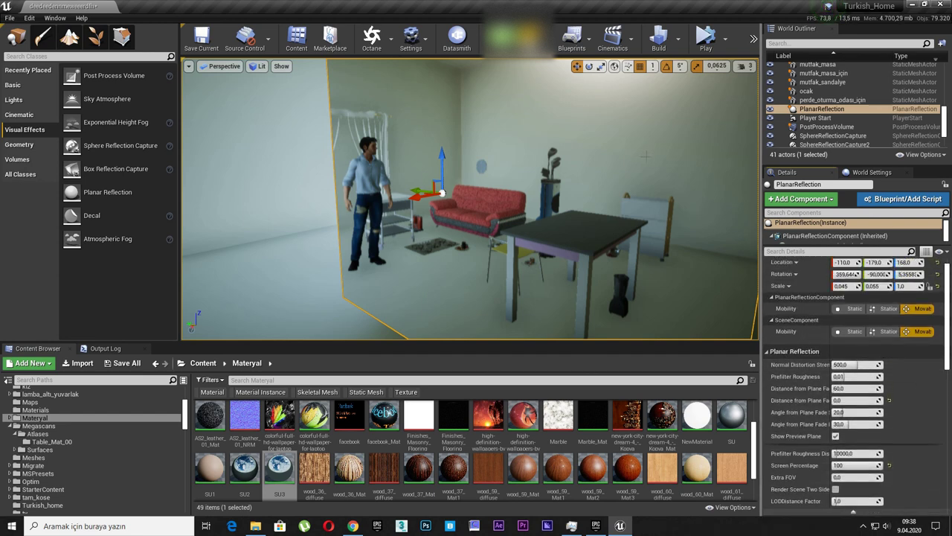